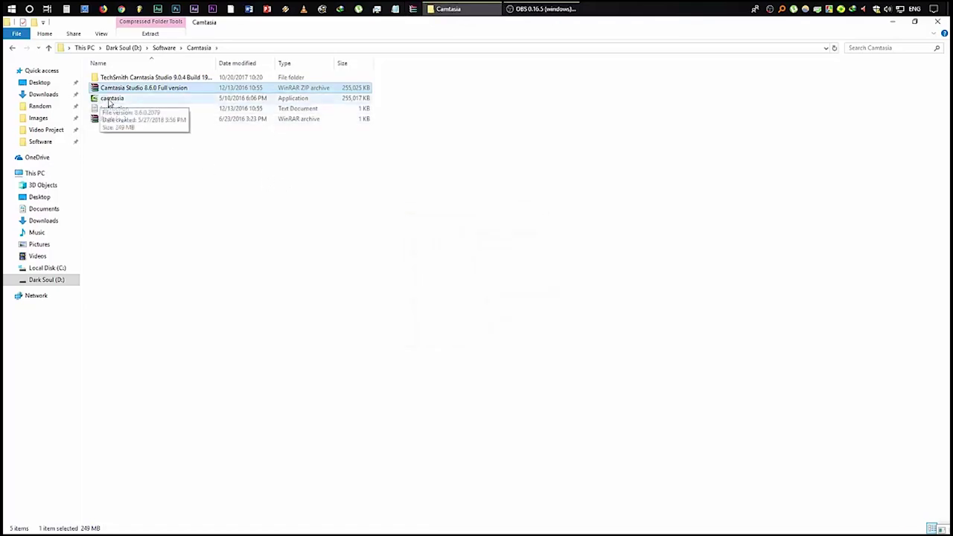
Run the camtasia installer from the Camtasia folder and accept its license agreement
left_click(113, 102)
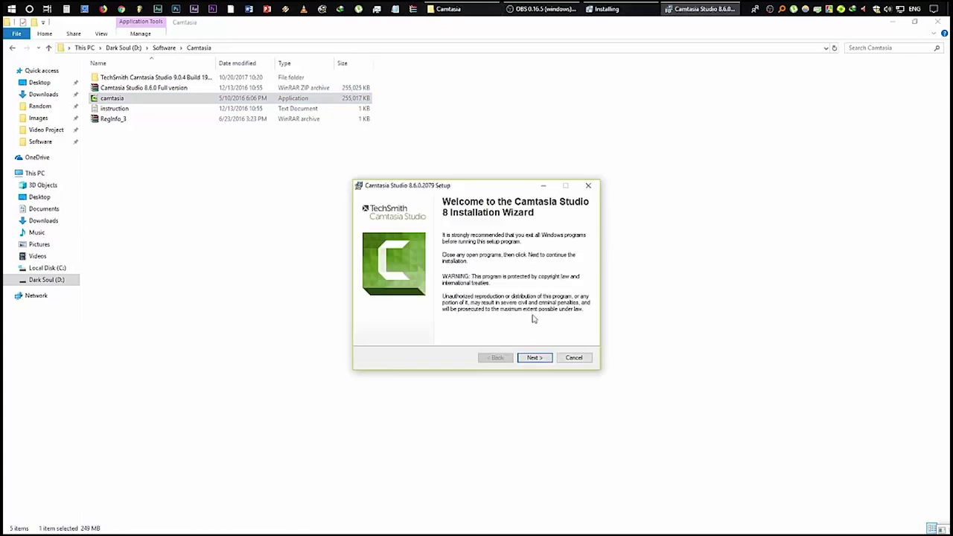
left_click(537, 359)
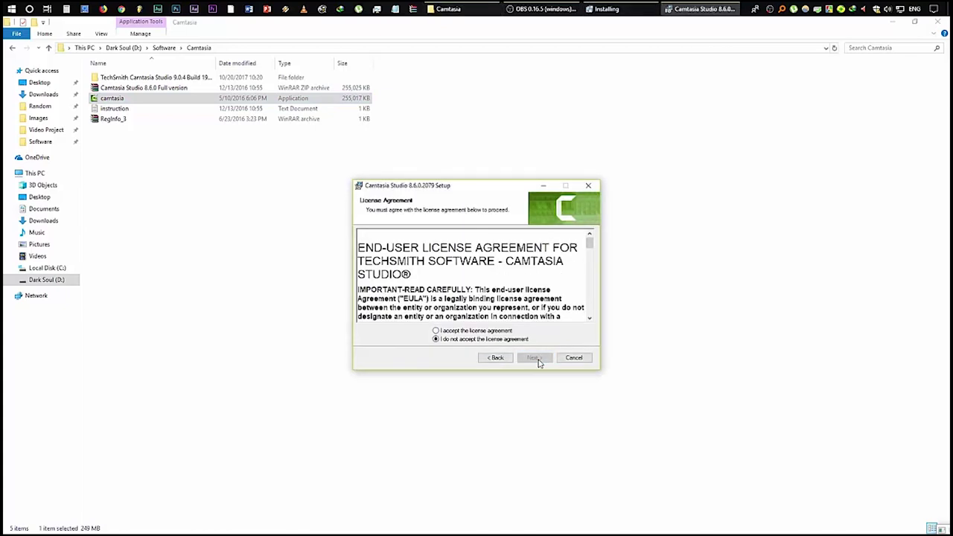
left_click(474, 331)
left_click(534, 357)
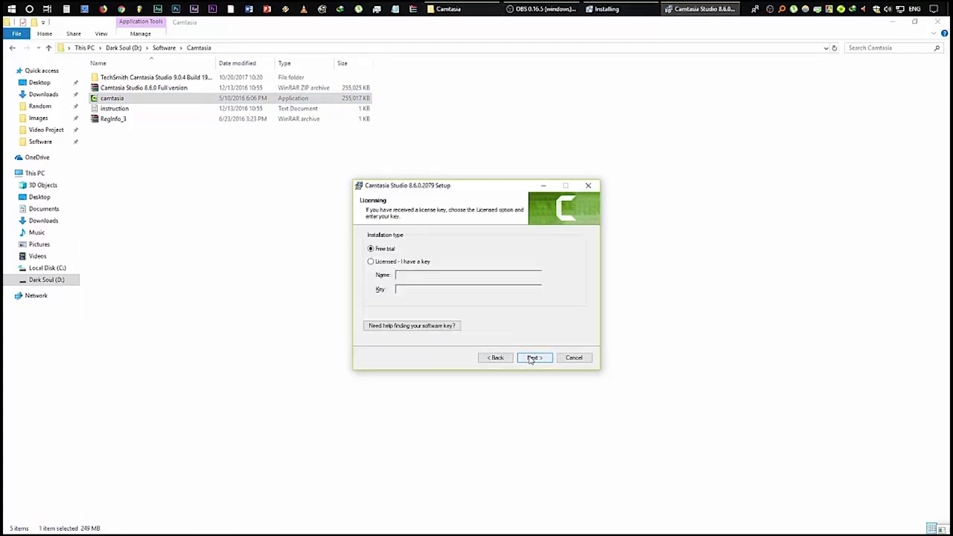
Install Camtasia Studio 8 as a free trial in the default installation folder and finish the setup
left_click(535, 356)
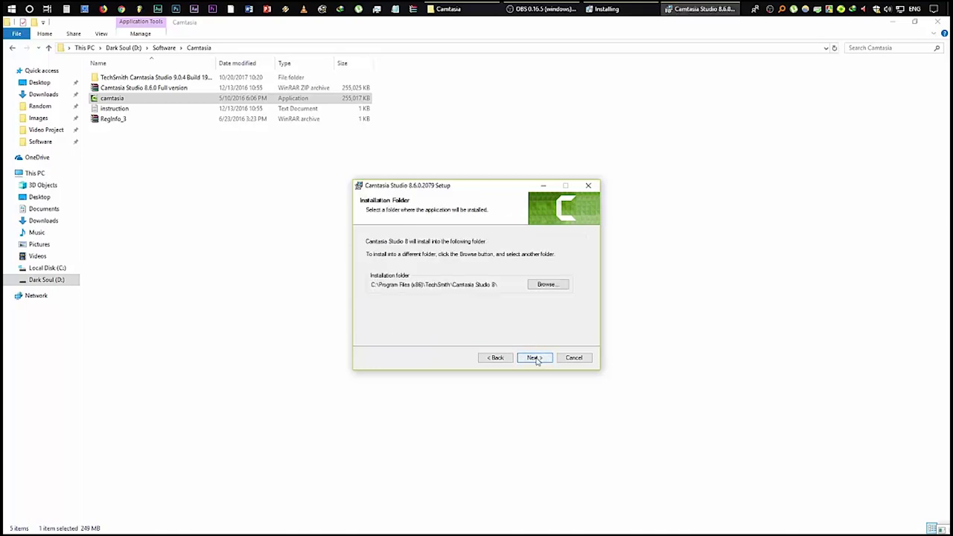
left_click(536, 358)
left_click(535, 359)
left_click(535, 359)
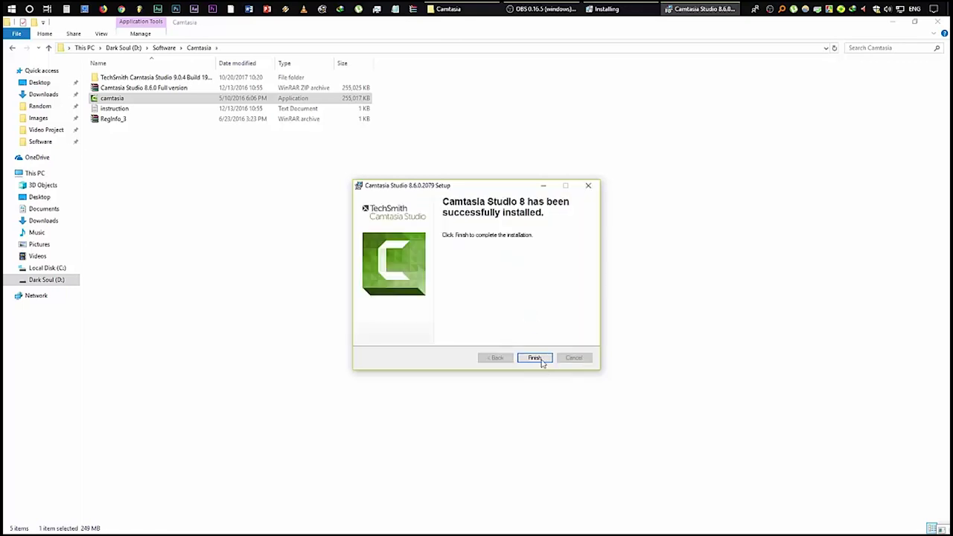
left_click(535, 358)
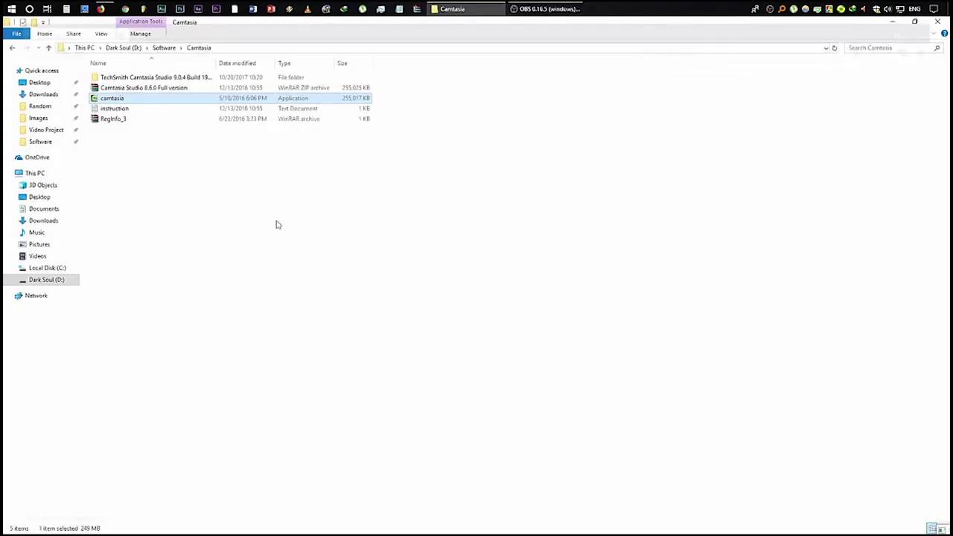
Copy the path C:\Windows\System32\drivers\etc from the instruction text file and open that folder with the Run dialog
double_click(124, 110)
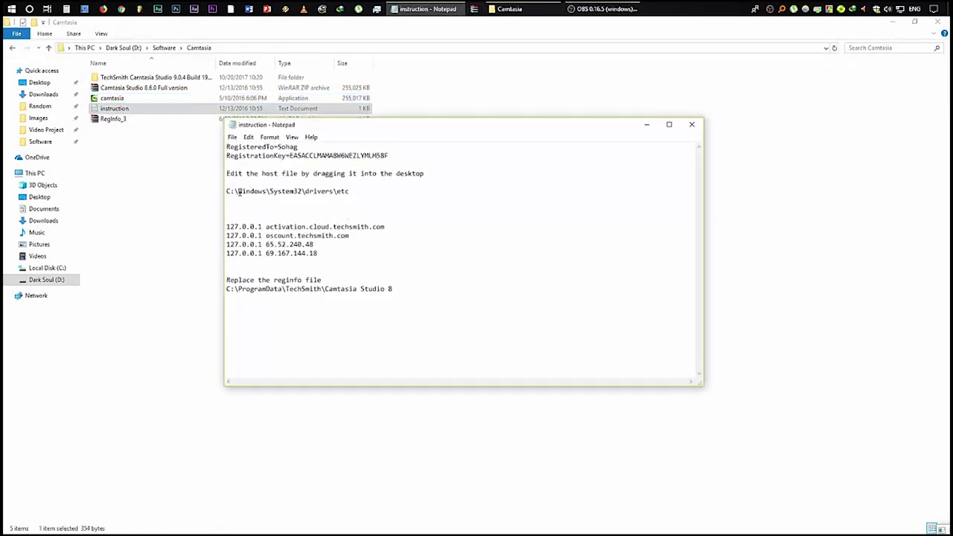
left_click_drag(355, 192, 226, 190)
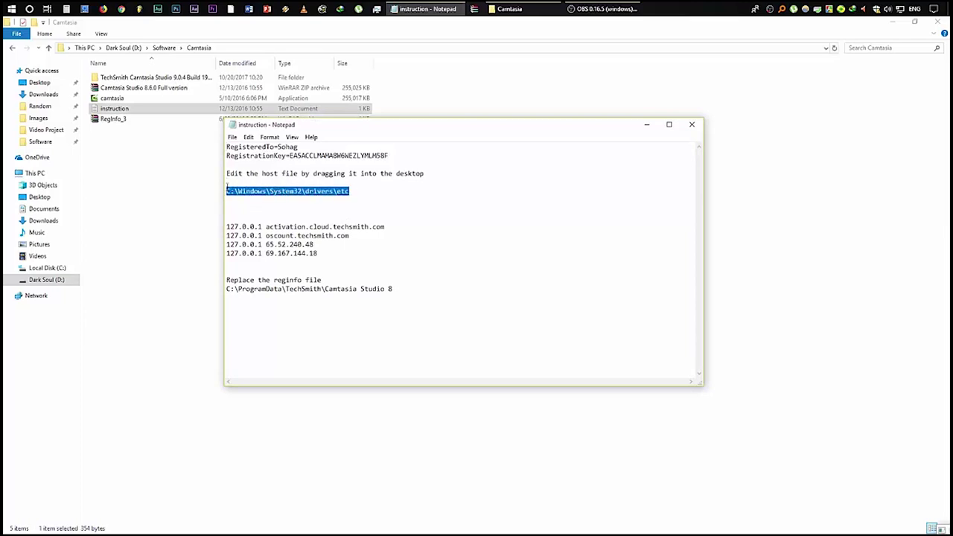
right_click(242, 192)
left_click(339, 221)
key("super+r")
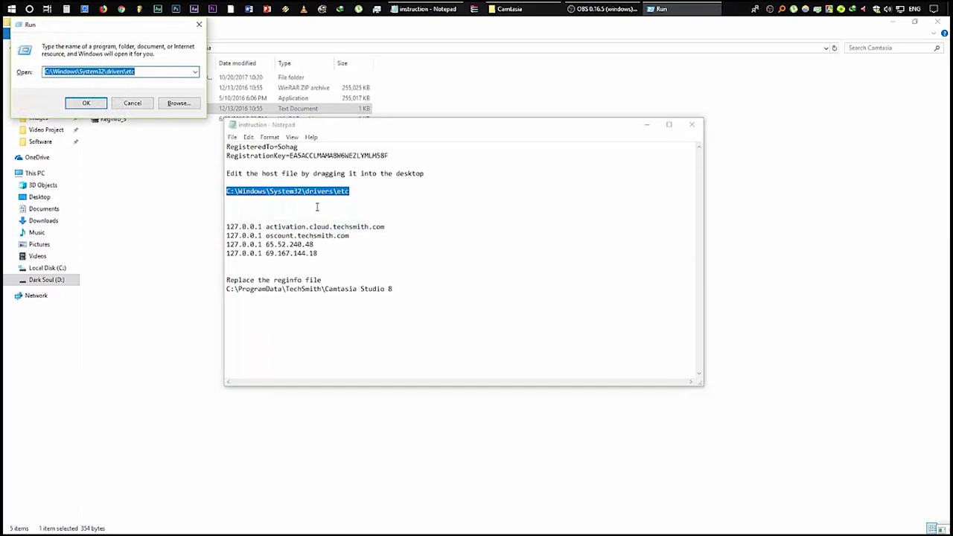
key("ctrl+v")
left_click(88, 103)
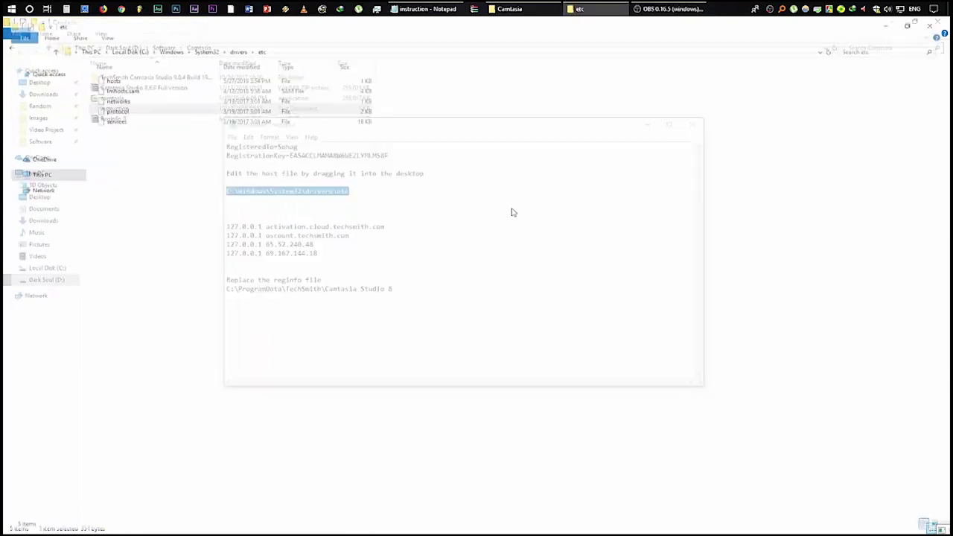
Move the hosts file from the etc folder to the desktop, granting administrator permission
left_click(915, 23)
left_click(892, 22)
left_click(323, 165)
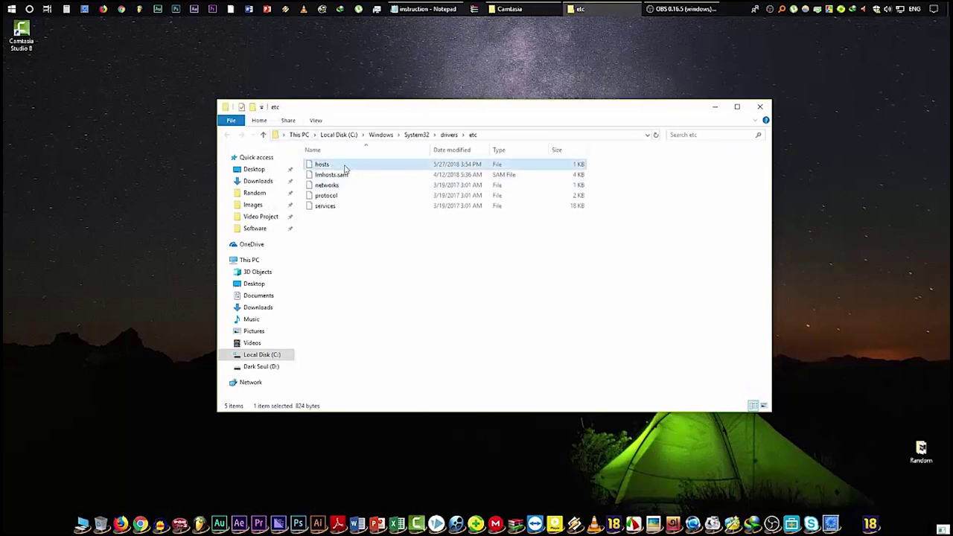
left_click_drag(173, 160, 90, 157)
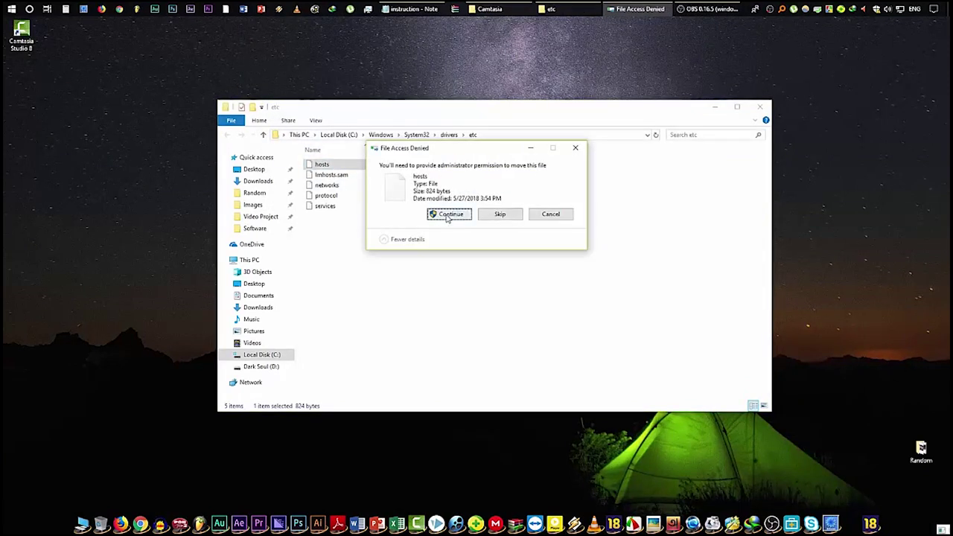
left_click(436, 213)
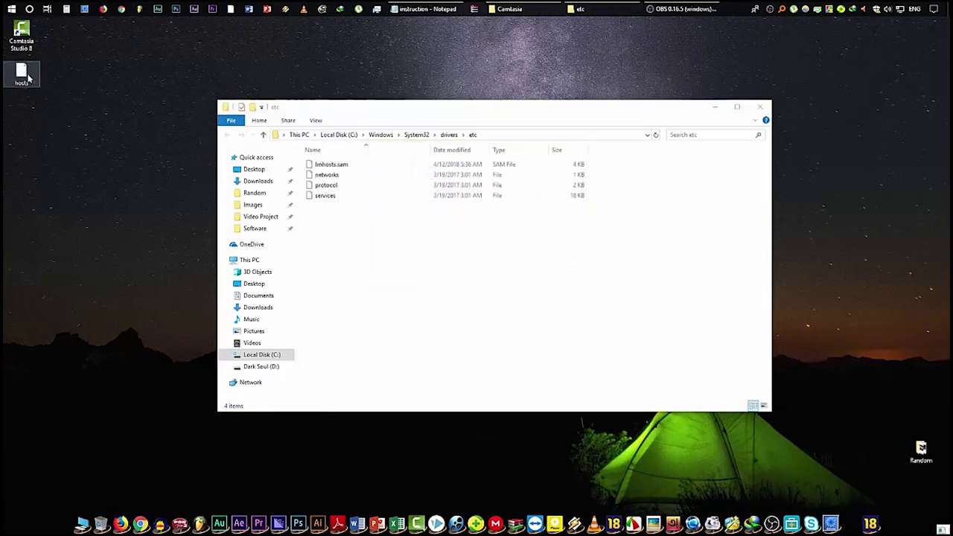
Open the hosts file from the desktop with Notepad
double_click(22, 73)
scroll(459, 273, "down", 5)
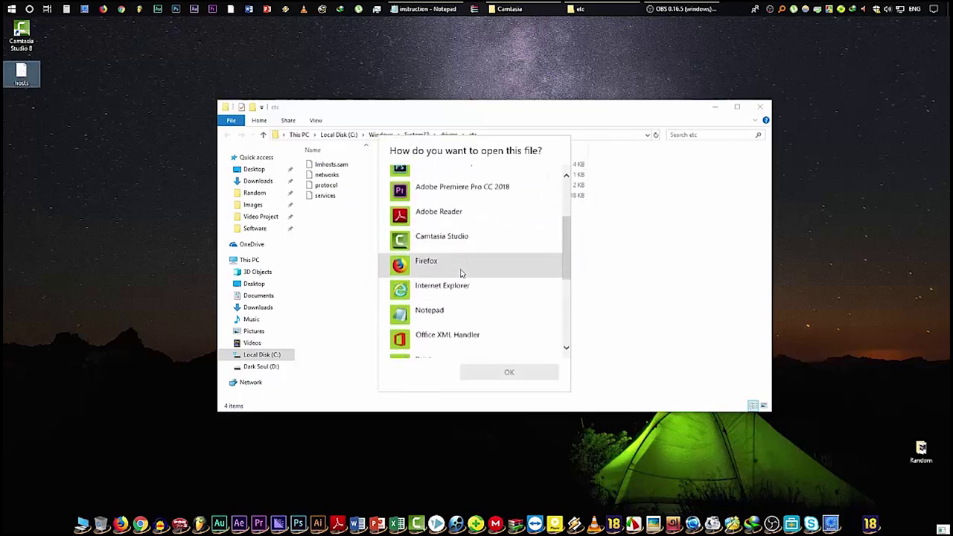
left_click(452, 263)
left_click(521, 372)
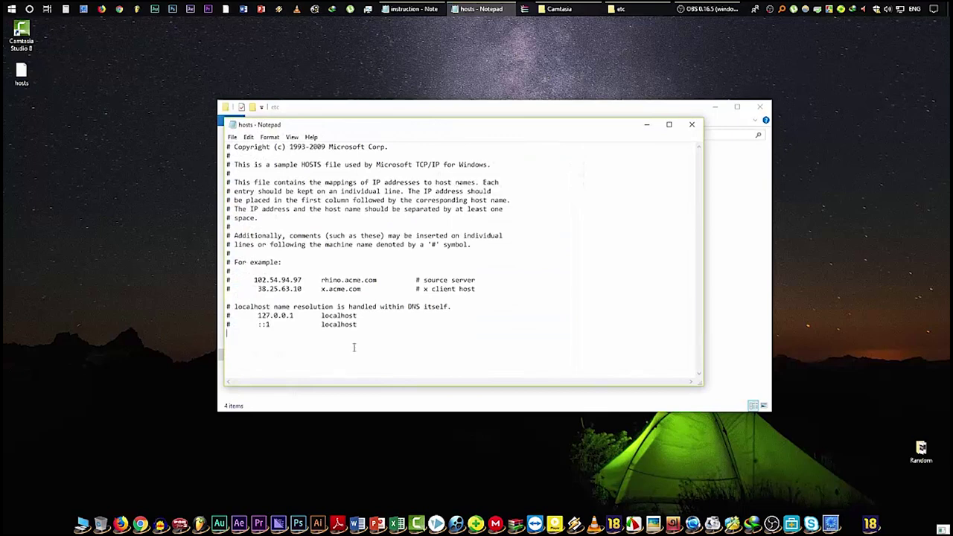
Copy the four 127.0.0.1 lines from the instruction file to the end of the hosts file, and save and close it
left_click(410, 8)
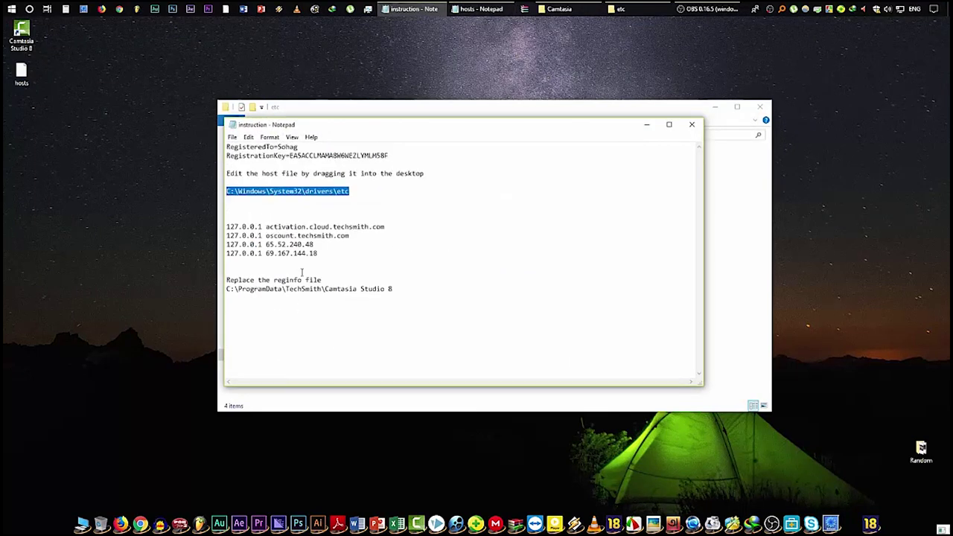
left_click_drag(335, 257, 224, 229)
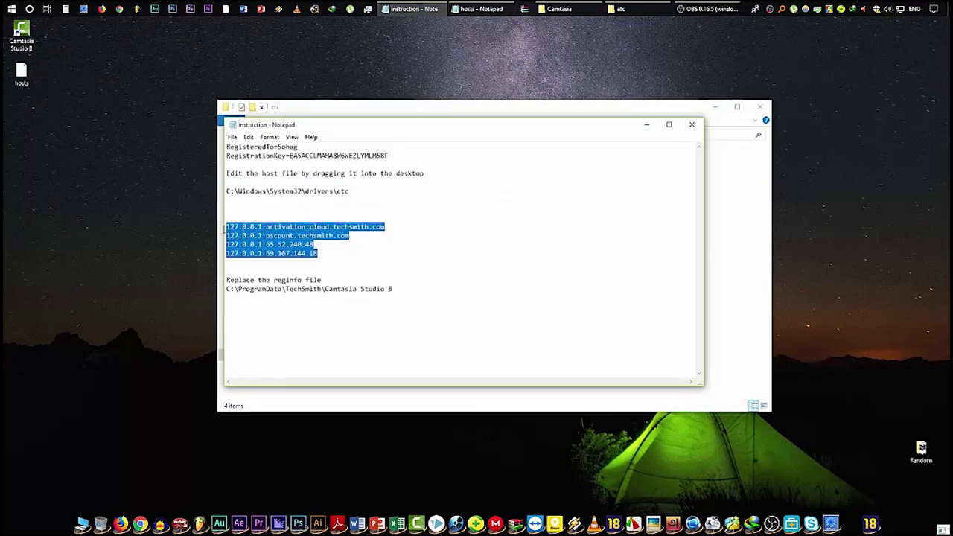
right_click(265, 244)
left_click(289, 273)
key("alt+Tab")
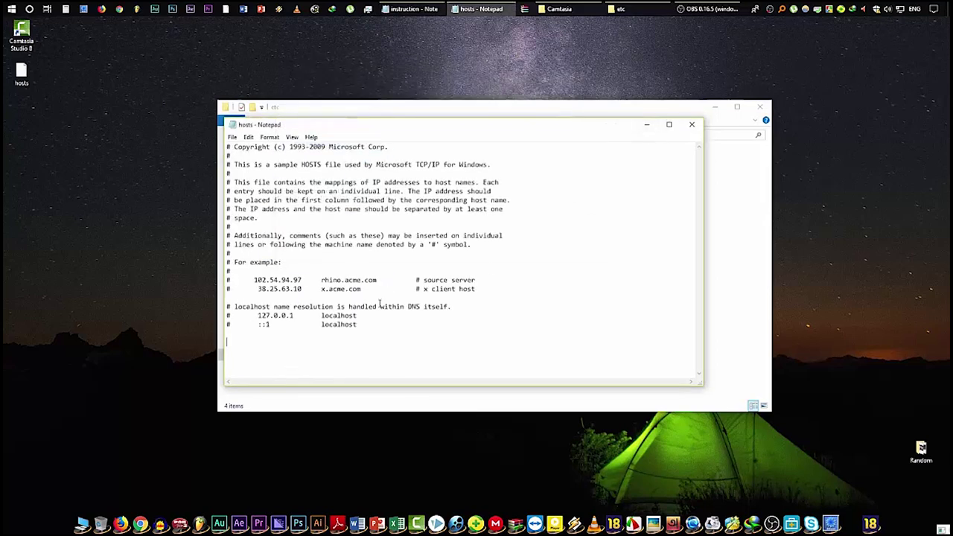
right_click(269, 345)
left_click(298, 390)
left_click(233, 137)
left_click(247, 170)
left_click(692, 125)
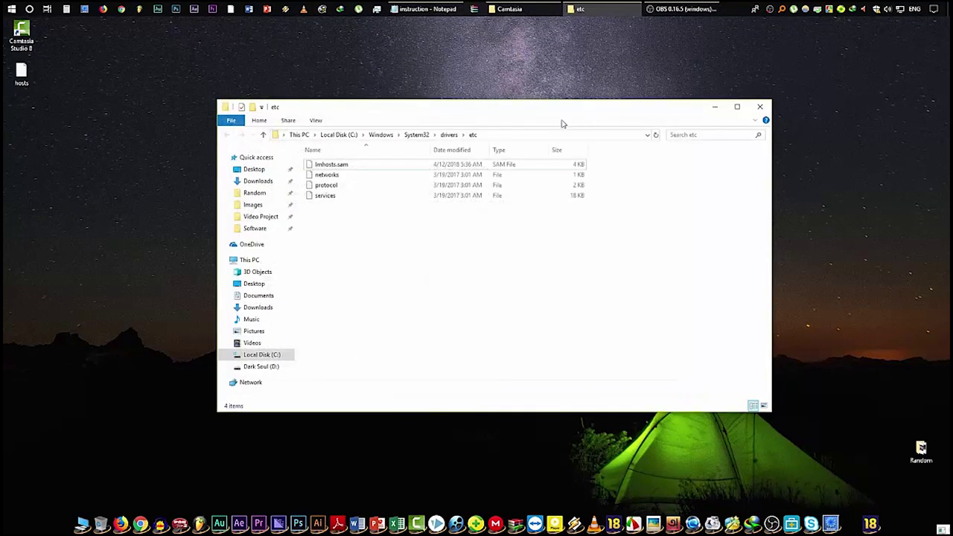
Move the edited hosts file from the desktop back into the etc folder with administrator permission, and close the folder
left_click(21, 73)
left_click(513, 281)
left_click_drag(21, 84, 426, 299)
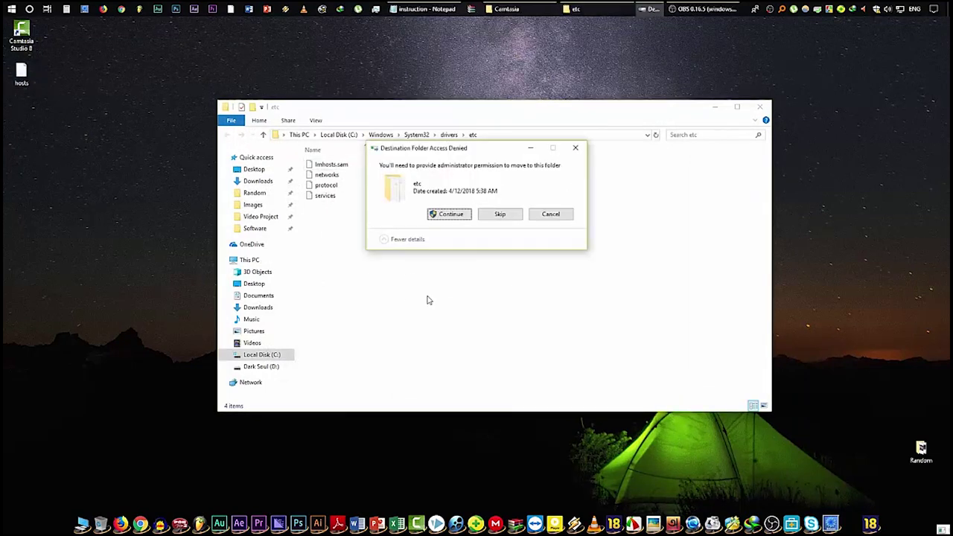
left_click(455, 216)
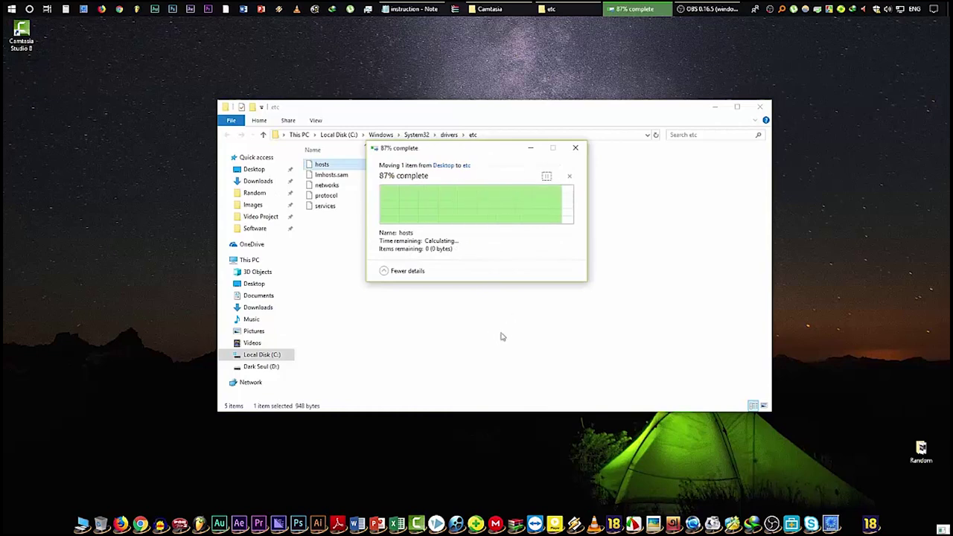
left_click(760, 107)
Copy the path C:\ProgramData\TechSmith\Camtasia Studio 8 from the instruction file and open that folder with the Run dialog
left_click(424, 9)
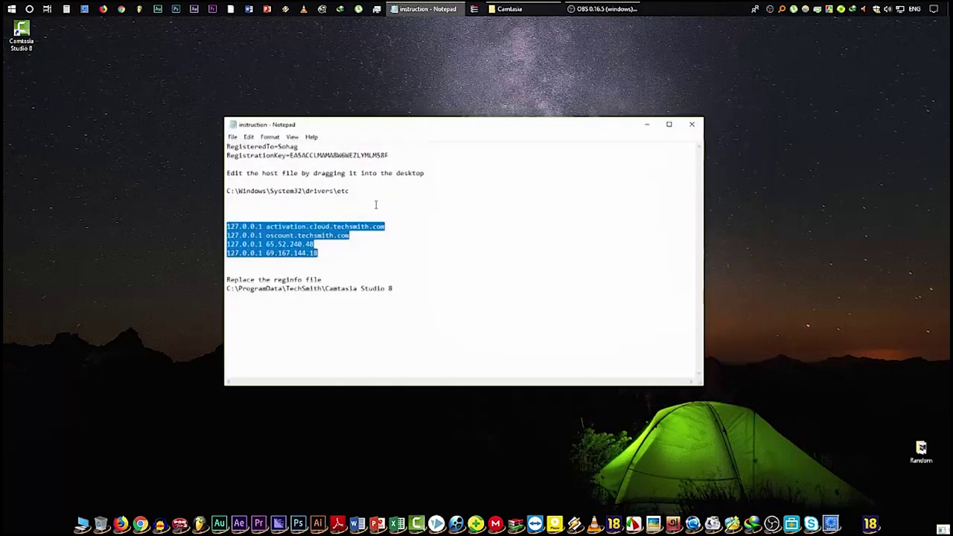
left_click_drag(393, 291, 227, 292)
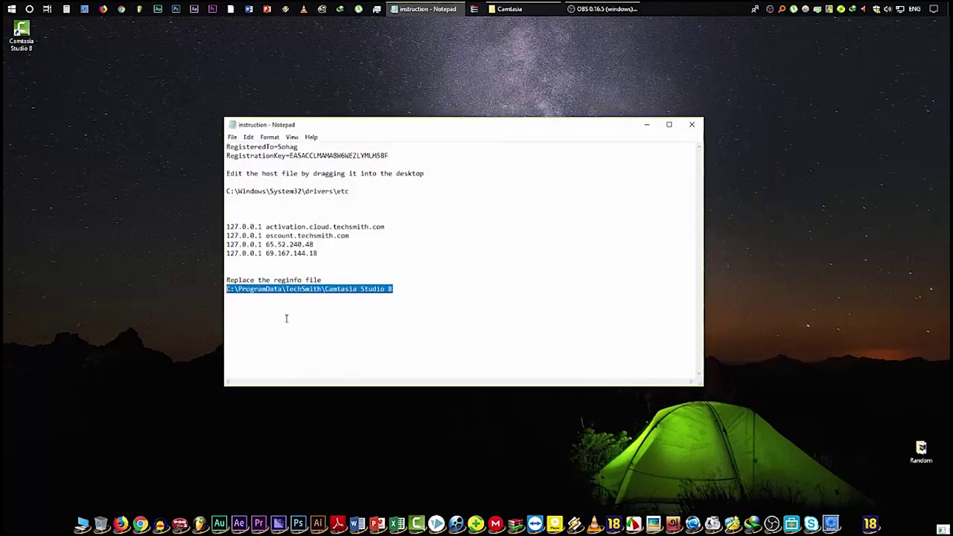
key("super+r")
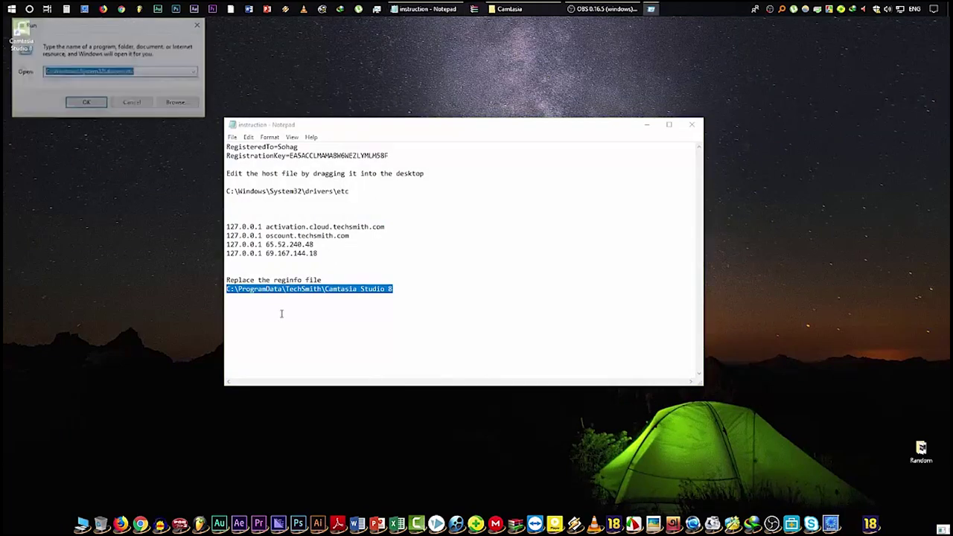
key("ctrl+v")
left_click(88, 103)
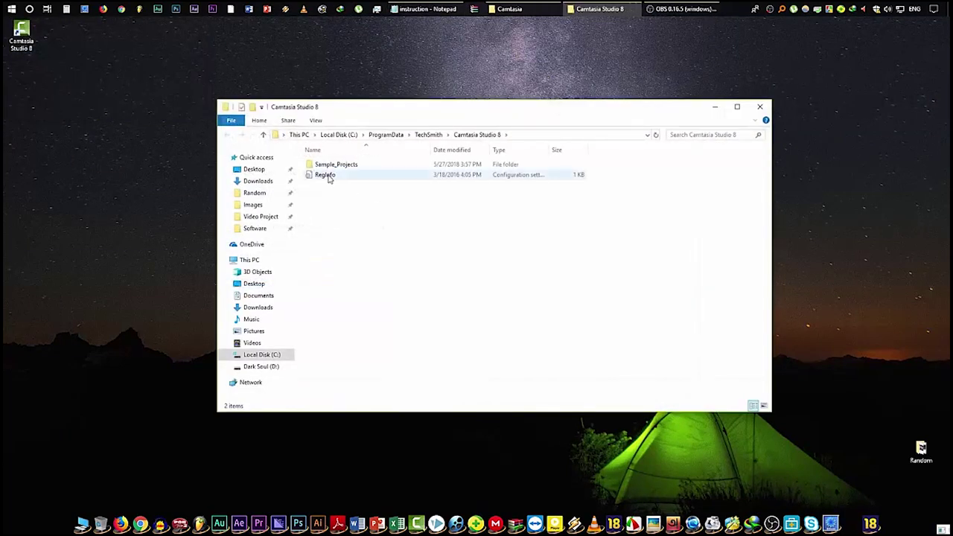
Extract RegInfo.ini from the RegInfo_3 archive into the Camtasia Studio 8 folder, replacing the existing RegInfo file
key("alt+Tab")
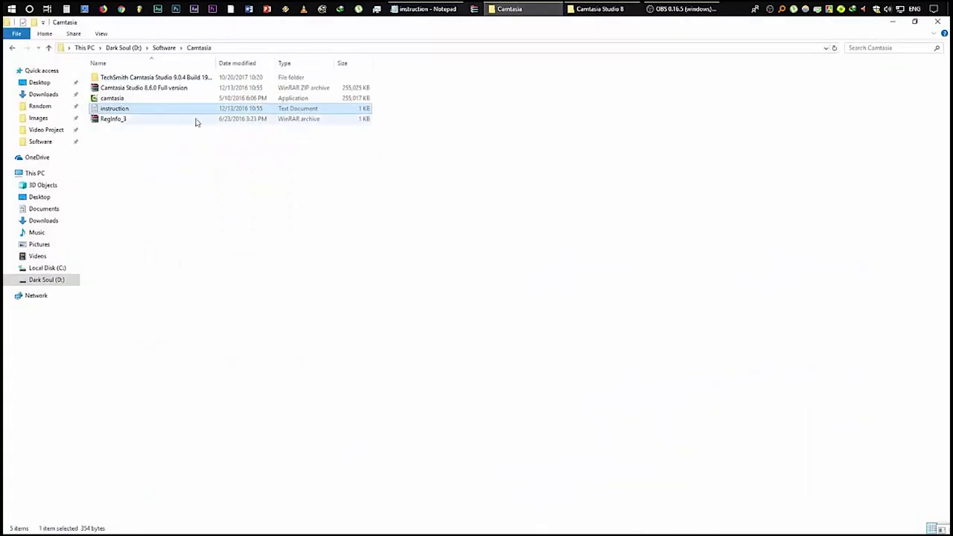
double_click(113, 121)
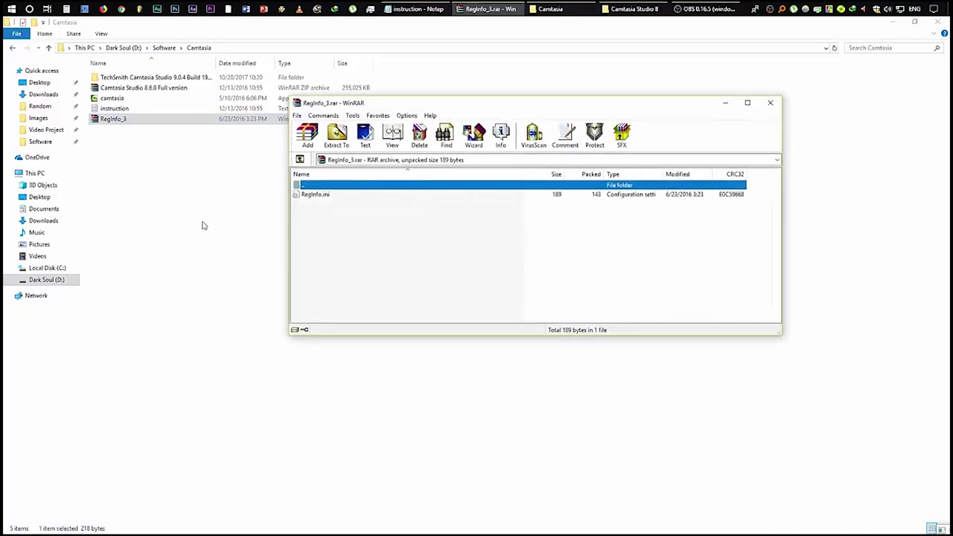
left_click(893, 22)
left_click_drag(384, 105, 559, 95)
left_click_drag(489, 187, 374, 225)
left_click(423, 208)
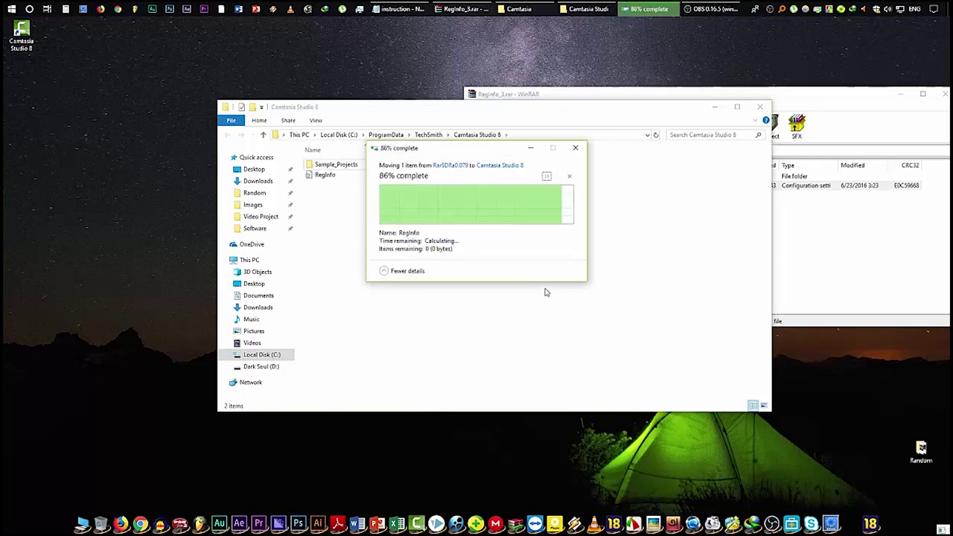
Close the Camtasia Studio 8 folder, the RegInfo_3 archive and the instruction file
left_click(761, 107)
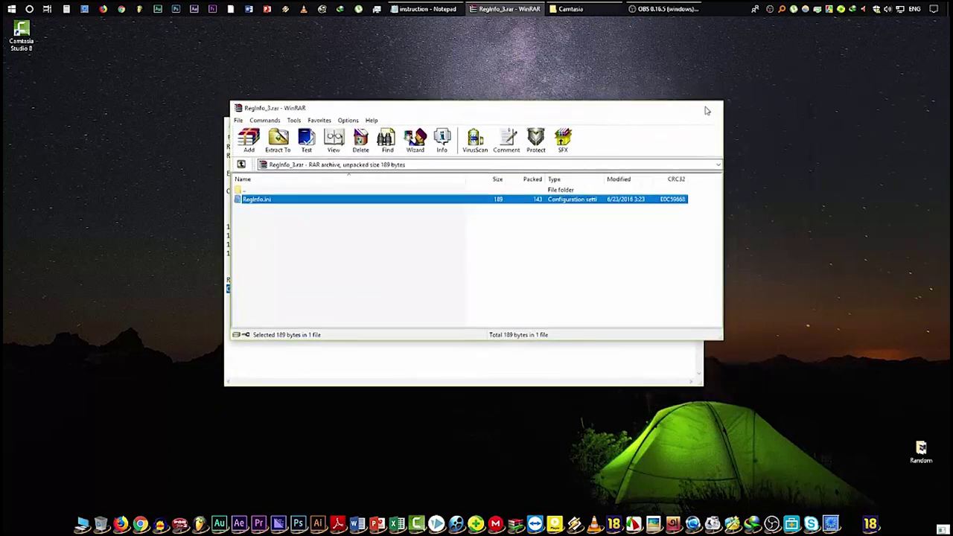
left_click(713, 105)
left_click(692, 123)
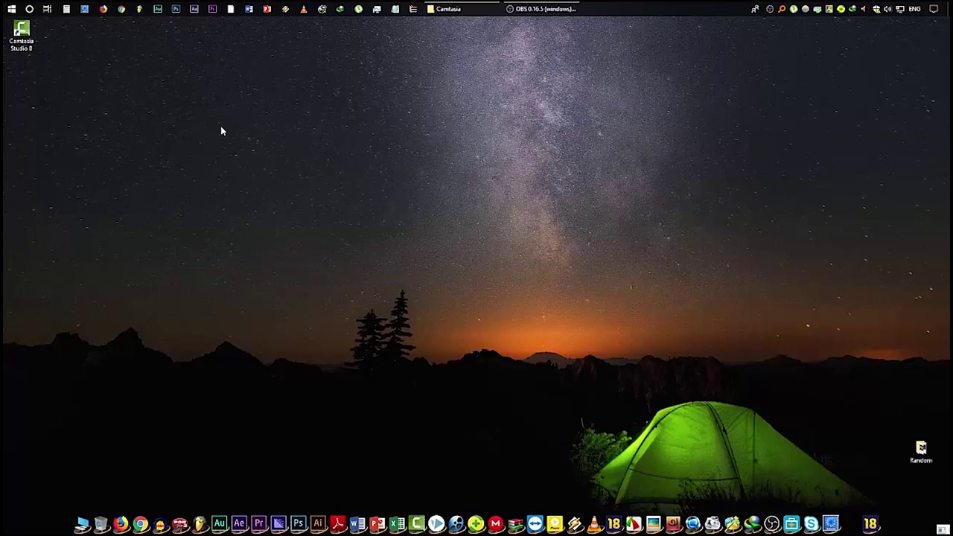
Search Windows for "firewall" and open Windows Defender Firewall with Advanced Security
key("super")
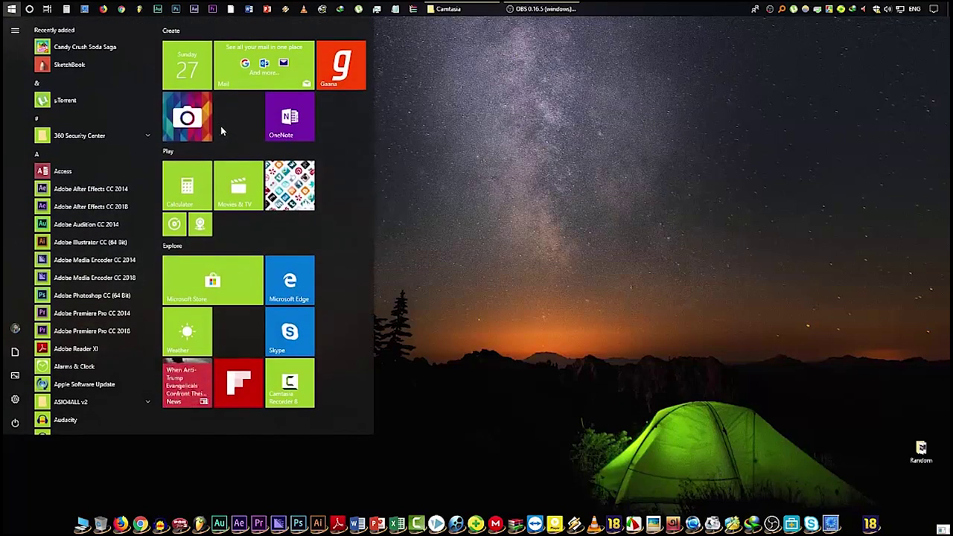
type("firewall")
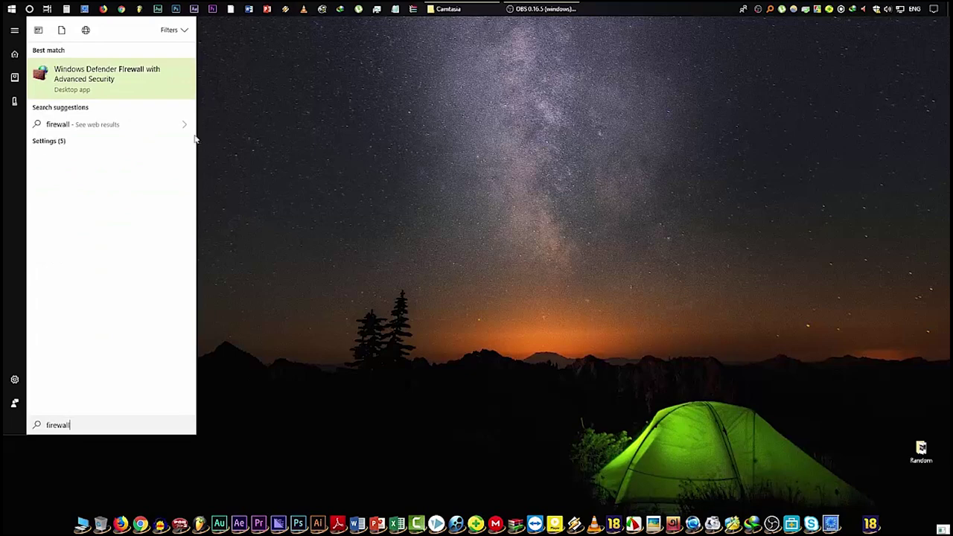
left_click(126, 88)
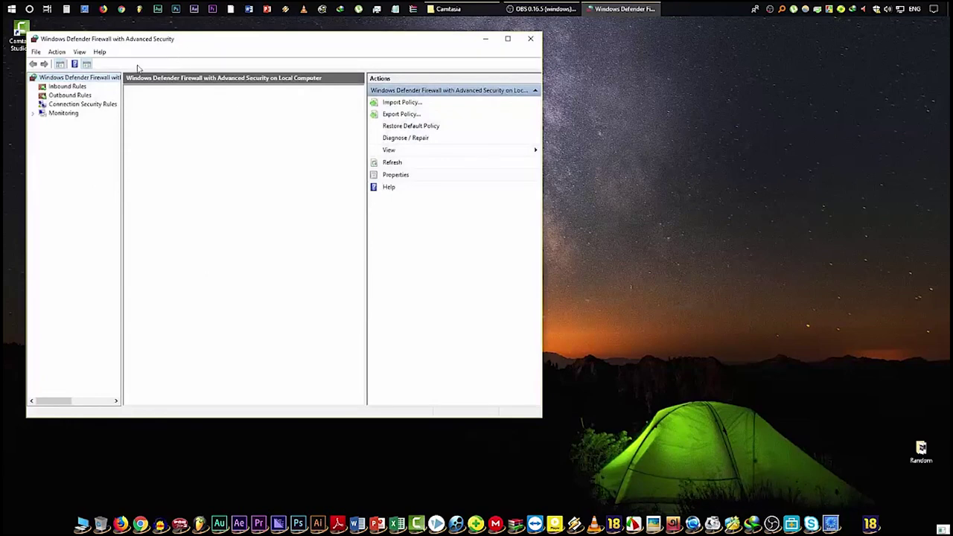
Start a new inbound firewall rule of the Program type that applies to a specific program path
left_click(67, 86)
left_click(396, 102)
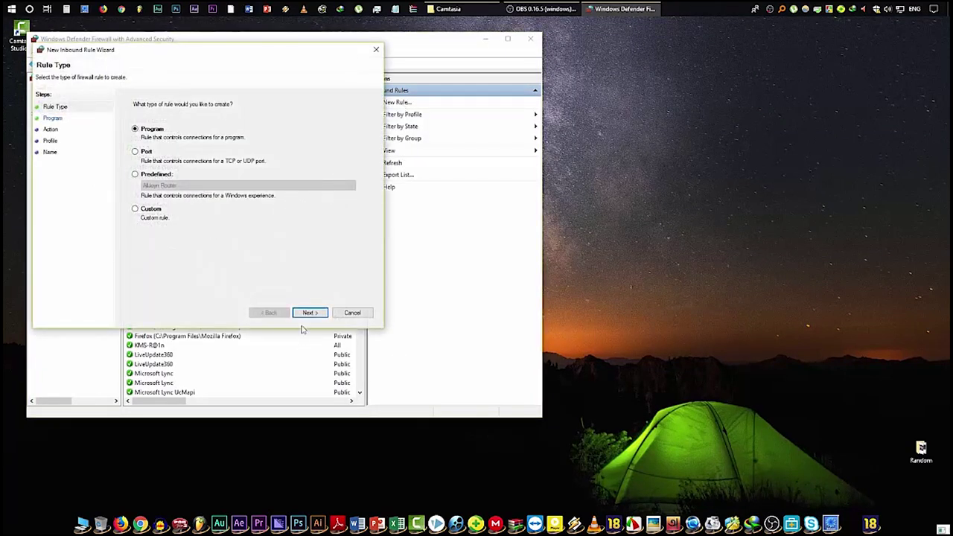
left_click(310, 312)
left_click(161, 158)
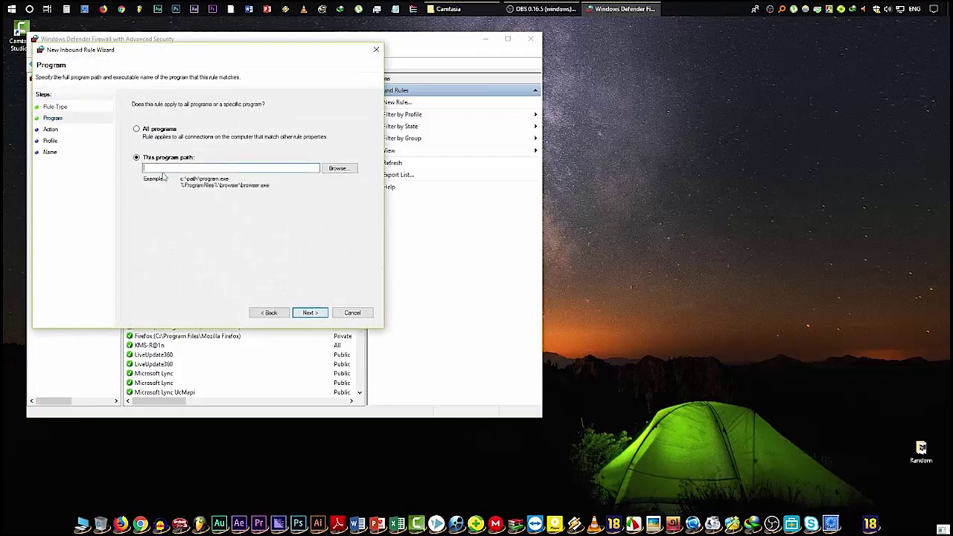
Set the inbound rule's program to CamtasiaStudio from C:\Program Files (x86)\TechSmith\Camtasia Studio 8
left_click(339, 169)
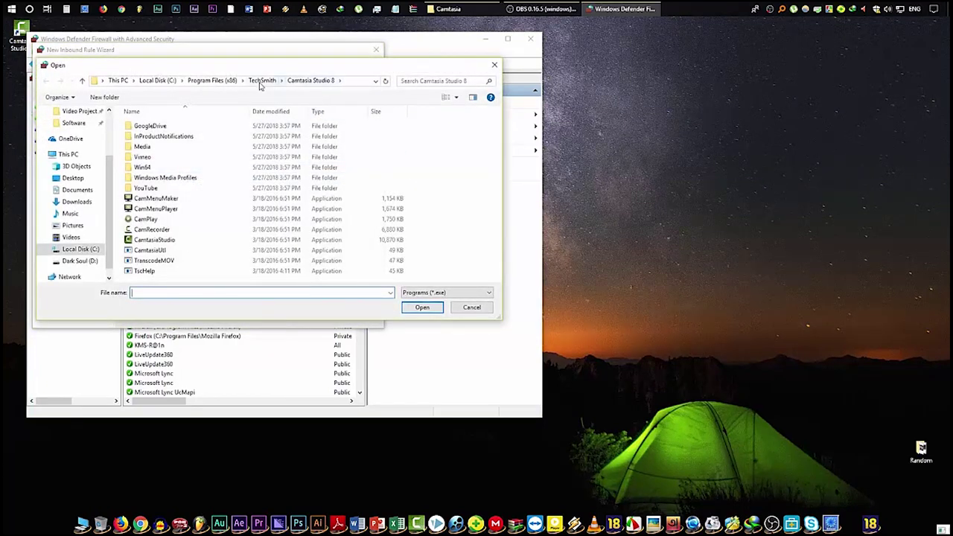
double_click(273, 64)
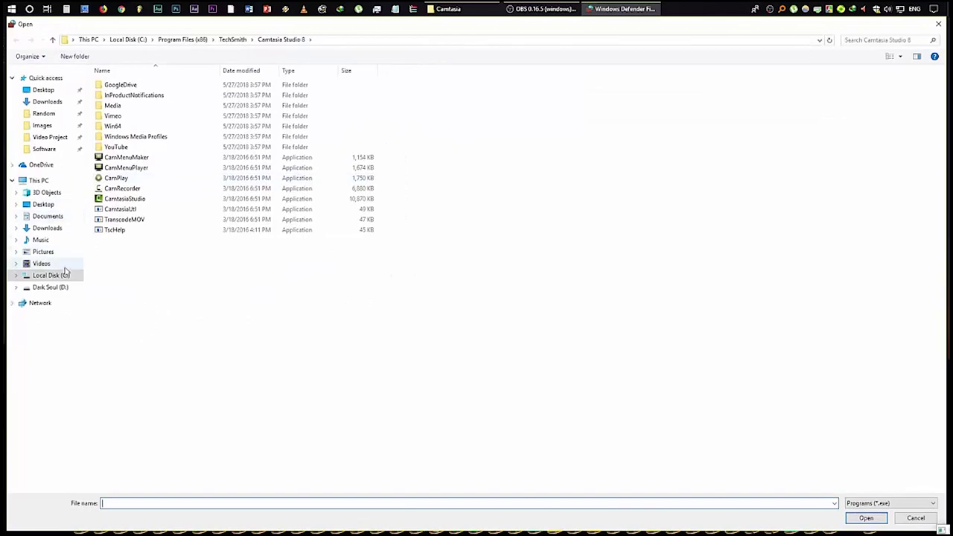
left_click(46, 275)
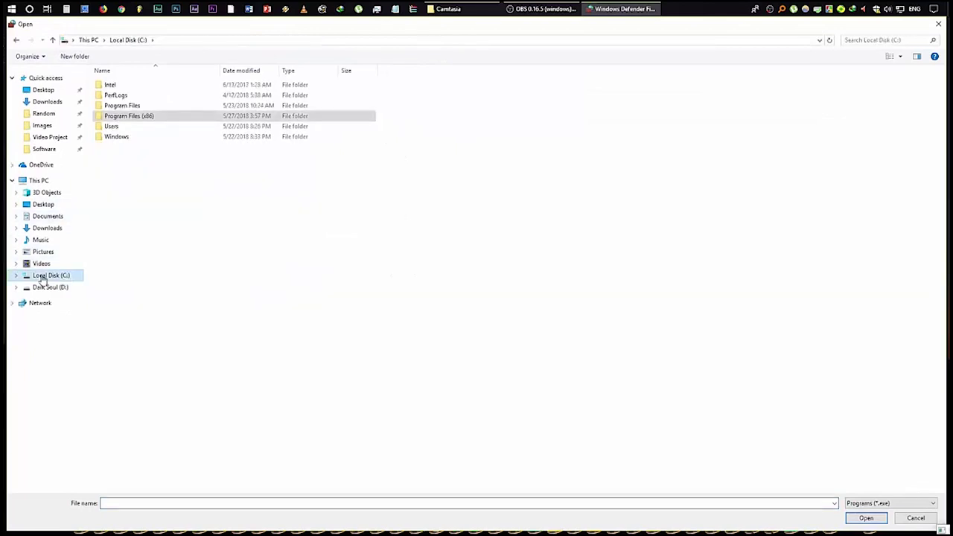
double_click(152, 118)
scroll(149, 372, "down", 10)
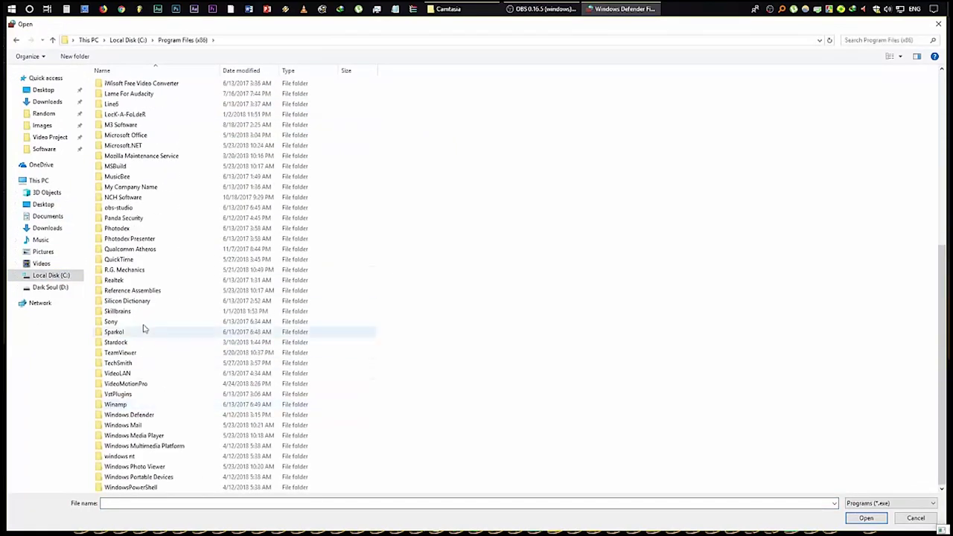
double_click(138, 365)
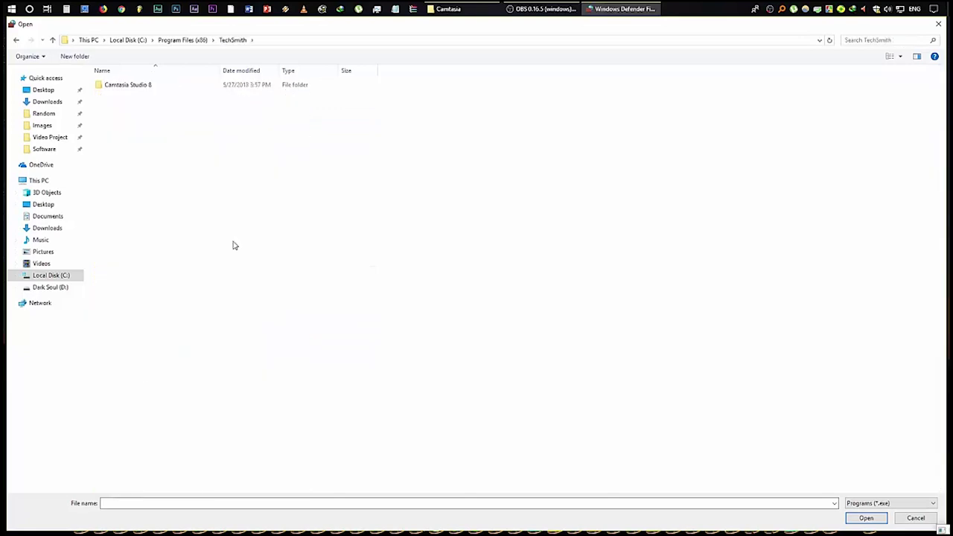
double_click(124, 87)
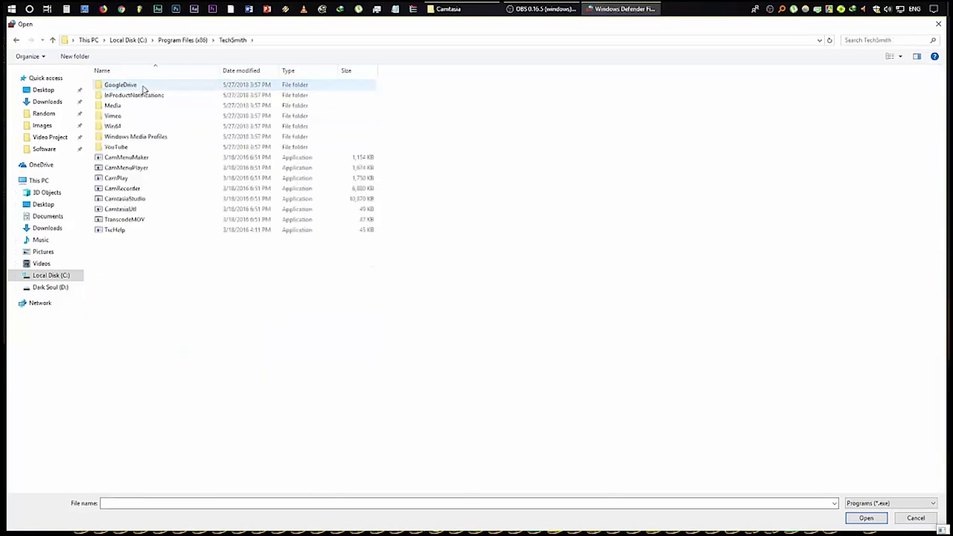
double_click(143, 199)
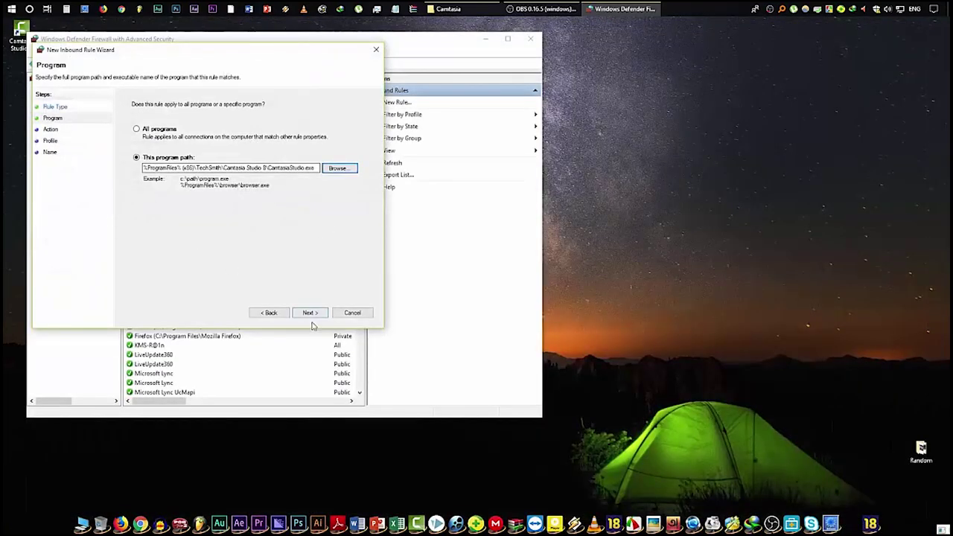
Set the inbound rule to block the connection for all profiles and create it with the name camtasia
left_click(310, 313)
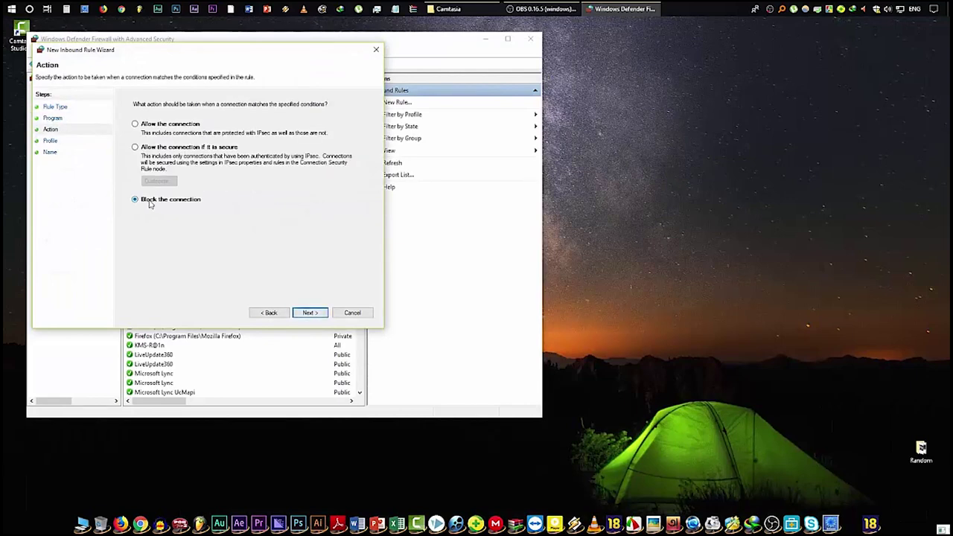
left_click(309, 313)
left_click(311, 313)
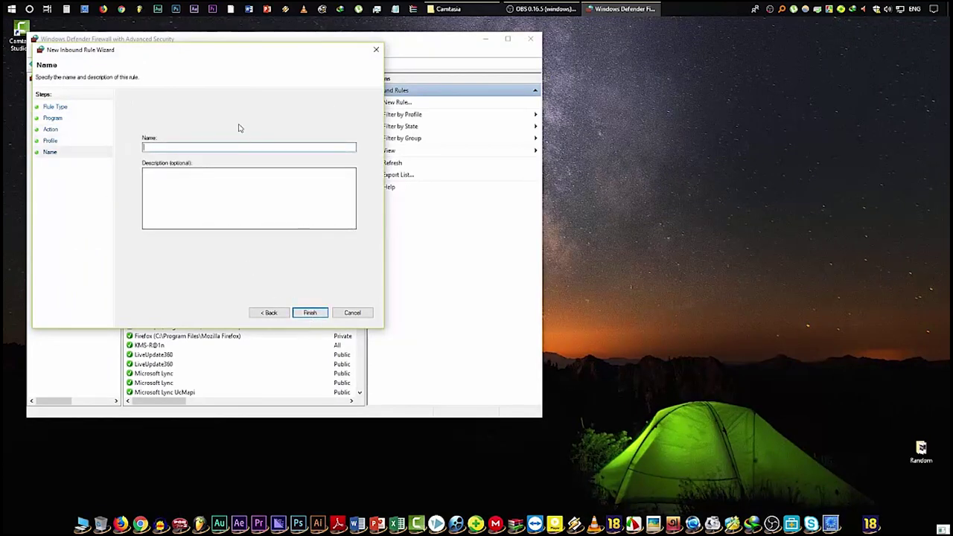
type("camtasia")
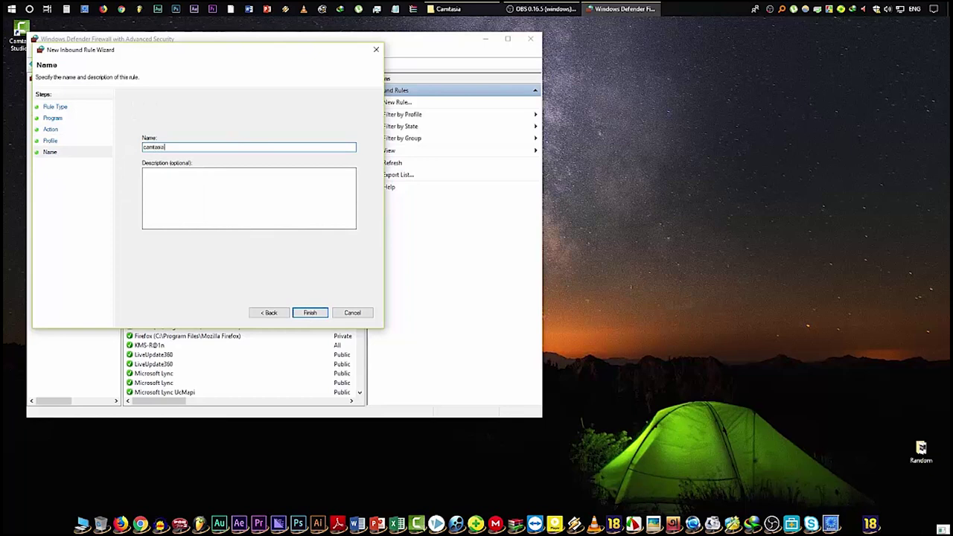
key("Return")
Start a second inbound program rule and choose CamRecorder from the Camtasia Studio 8 folder
left_click(401, 104)
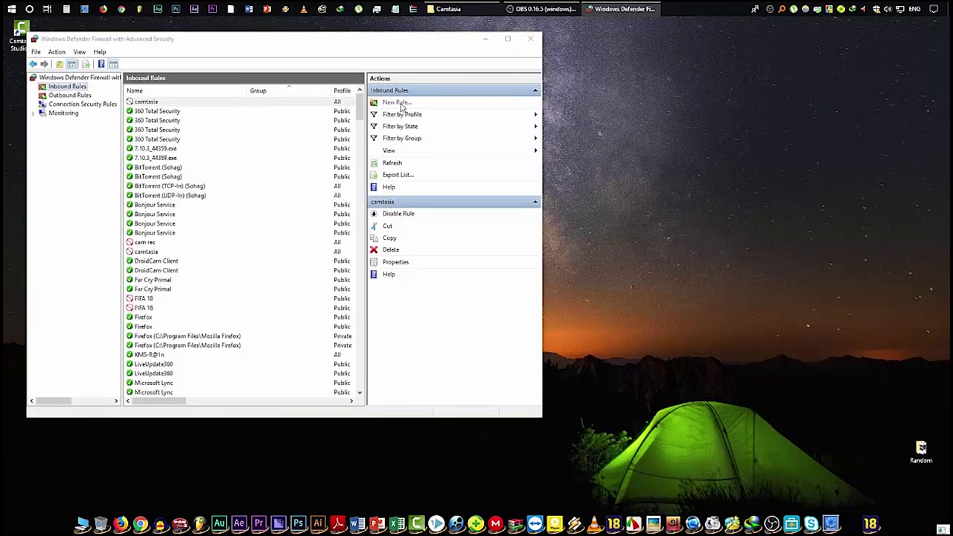
left_click(321, 326)
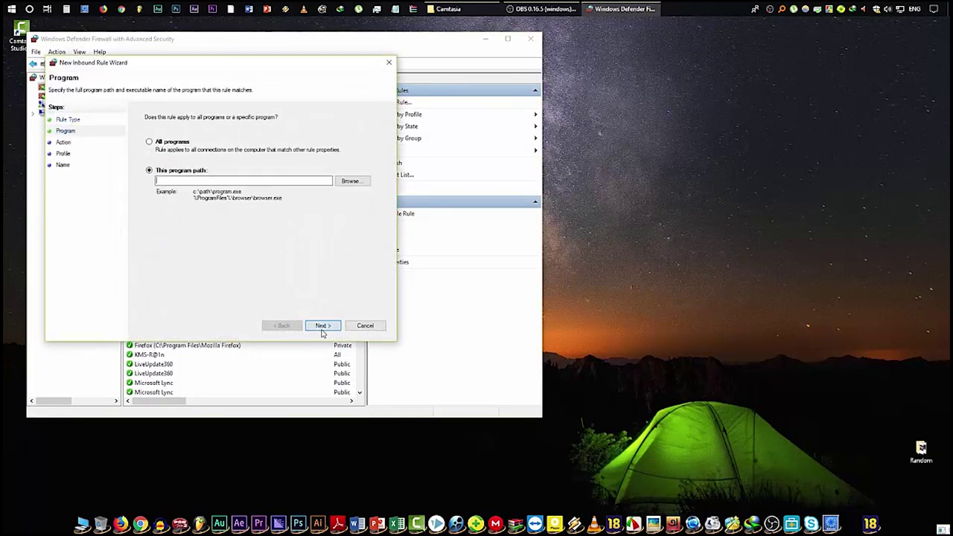
left_click(349, 181)
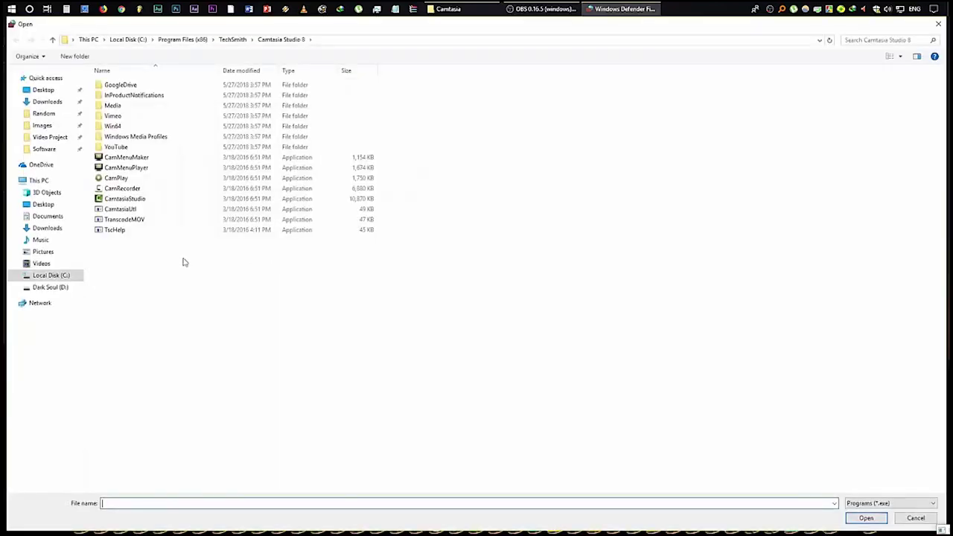
double_click(123, 188)
Block the connection in the CamRecorder inbound rule and create it with the name cam rec
left_click(322, 325)
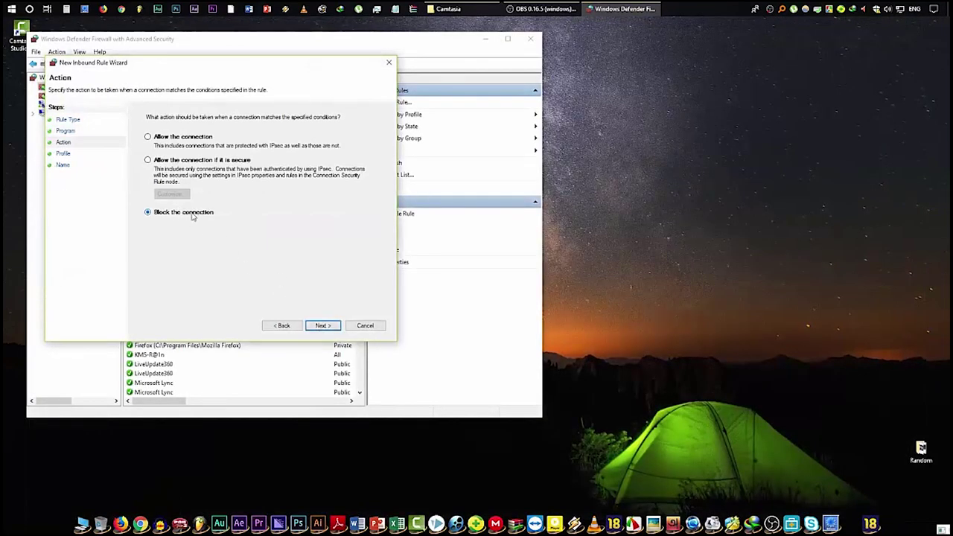
left_click(321, 325)
left_click(320, 326)
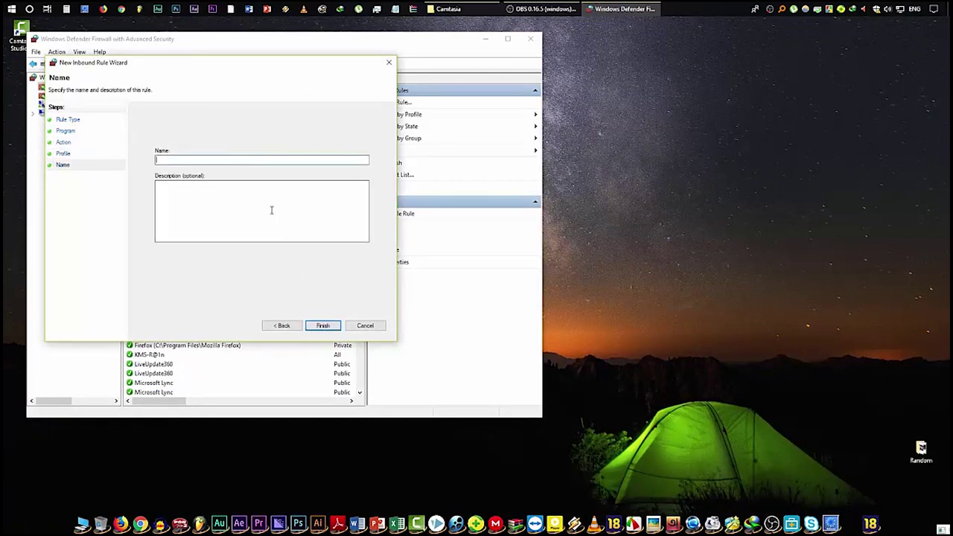
type("cam re")
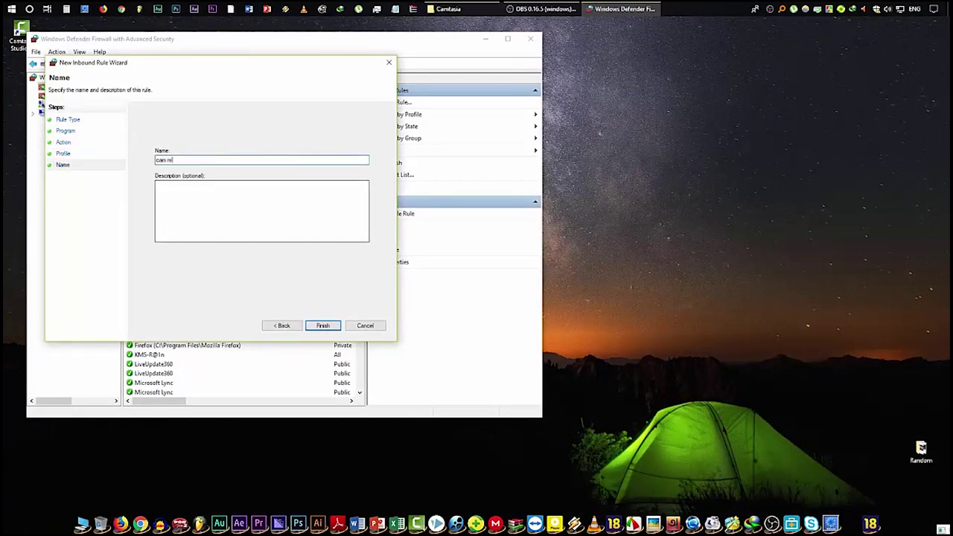
type("c")
key("Return")
Start a new outbound program rule and choose CamtasiaStudio from the Camtasia Studio 8 folder
left_click(61, 95)
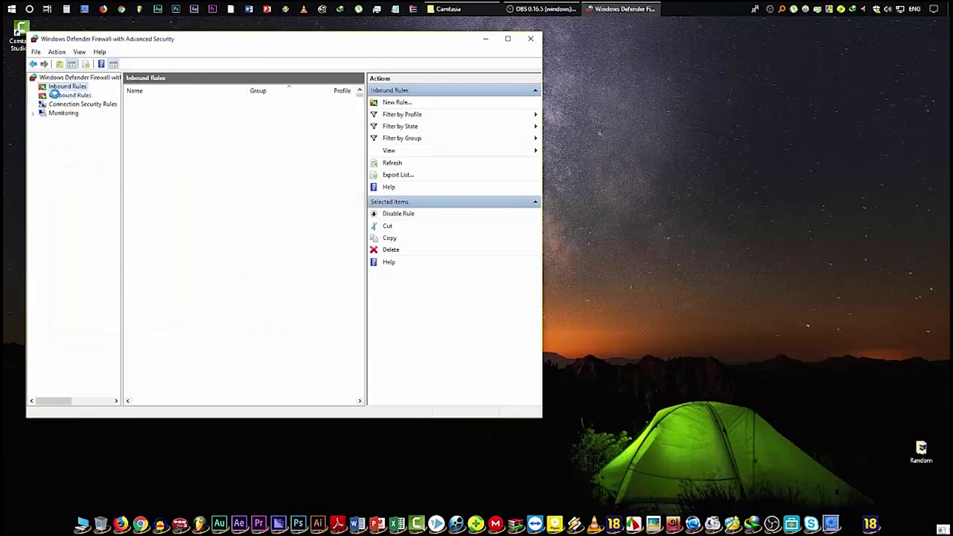
left_click(395, 102)
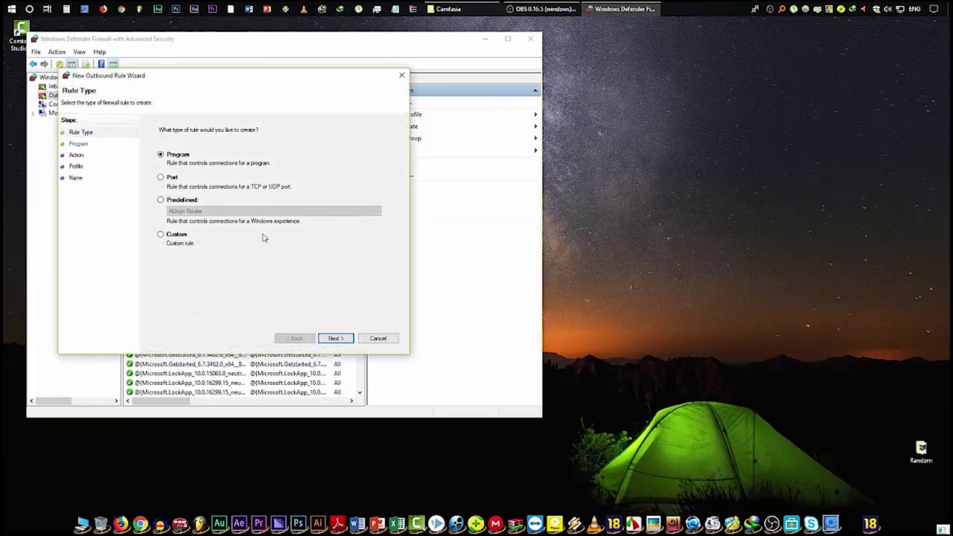
left_click(336, 338)
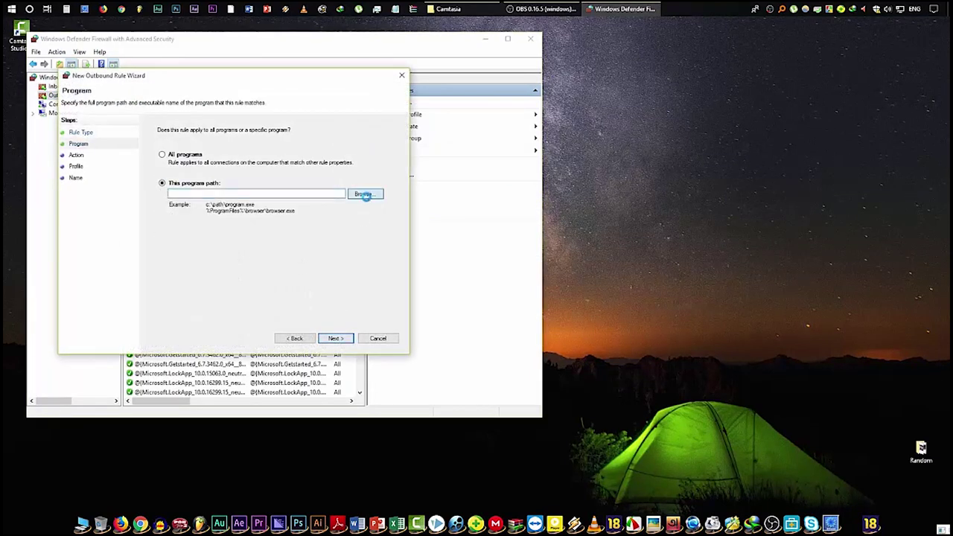
left_click(362, 194)
left_click(125, 198)
double_click(125, 198)
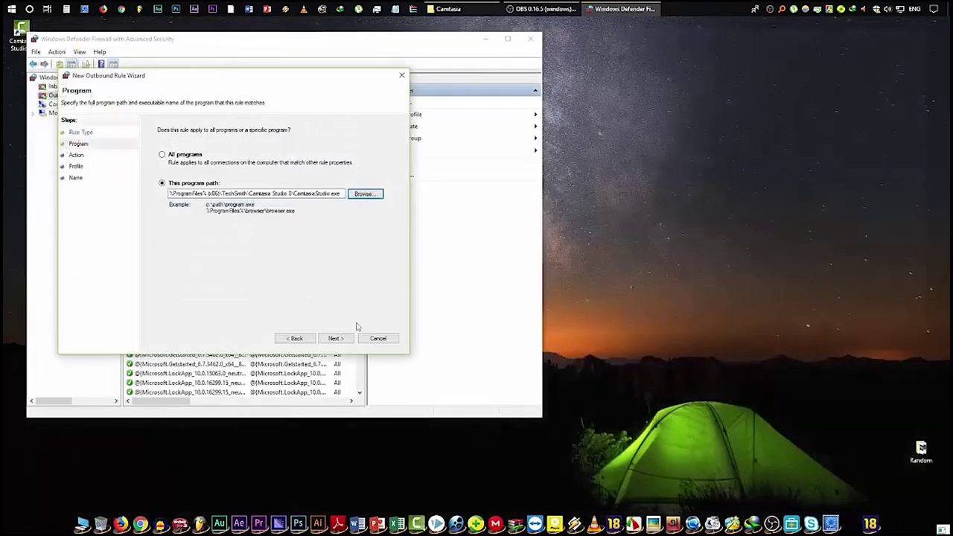
Block the connection for the Domain, Private and Public profiles and create the outbound rule with the name cam
left_click(341, 339)
left_click(334, 339)
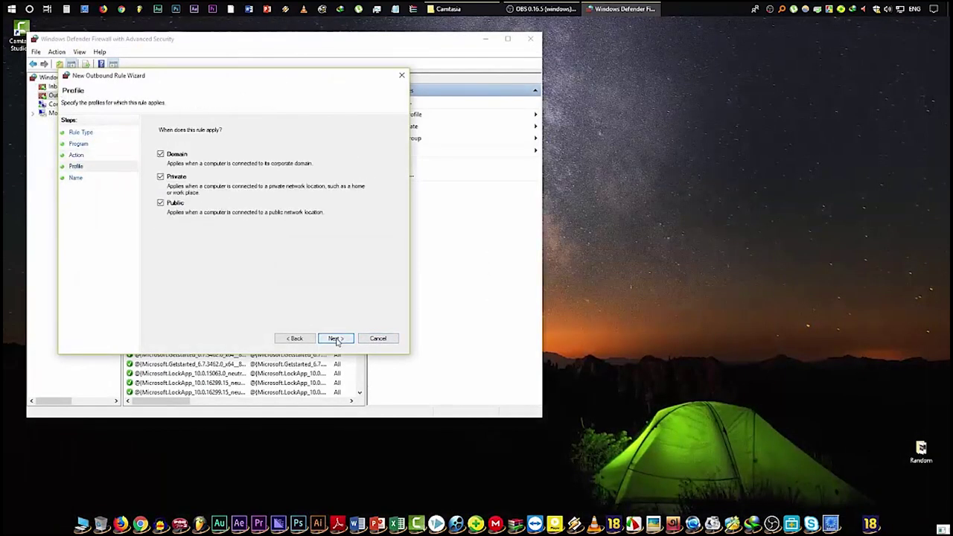
left_click(334, 339)
type("cam")
left_click(336, 338)
Start another outbound program rule and choose CamRecorder as its program
left_click(383, 100)
left_click(349, 350)
left_click(376, 206)
double_click(181, 227)
Block the connection in the CamRecorder outbound rule and create it with the name cam rec
left_click(348, 350)
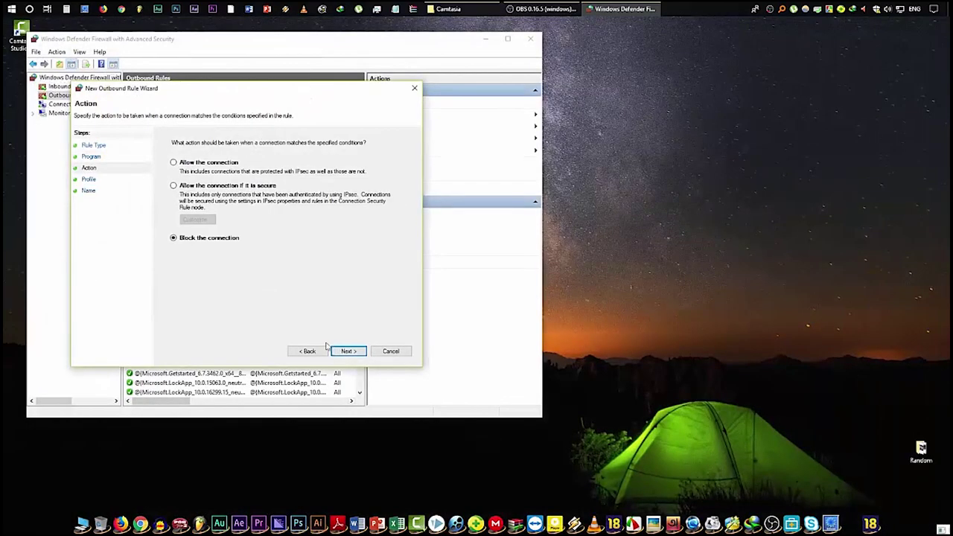
left_click(346, 351)
left_click(346, 350)
type("cam rec")
key("Return")
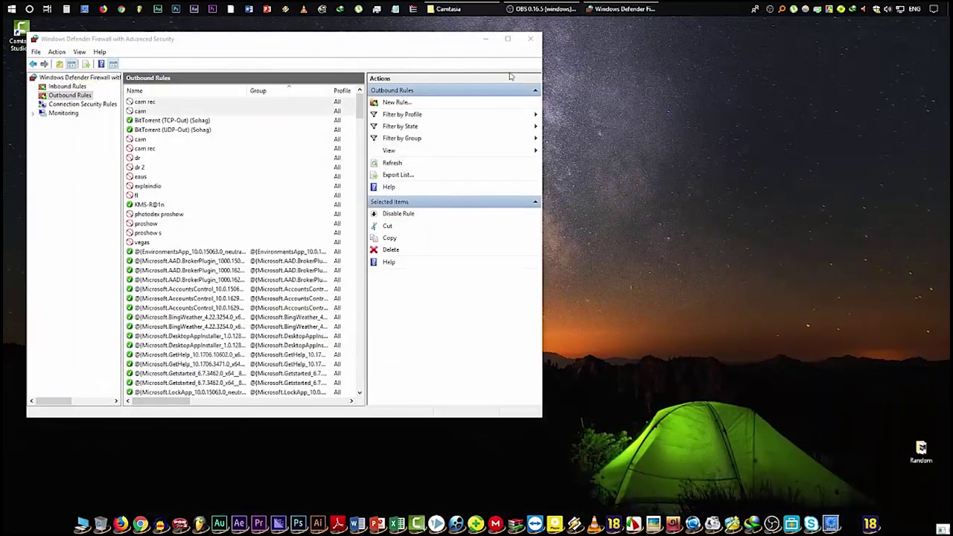
Close the firewall window and launch Camtasia Studio 8 from the desktop
left_click(531, 39)
double_click(34, 43)
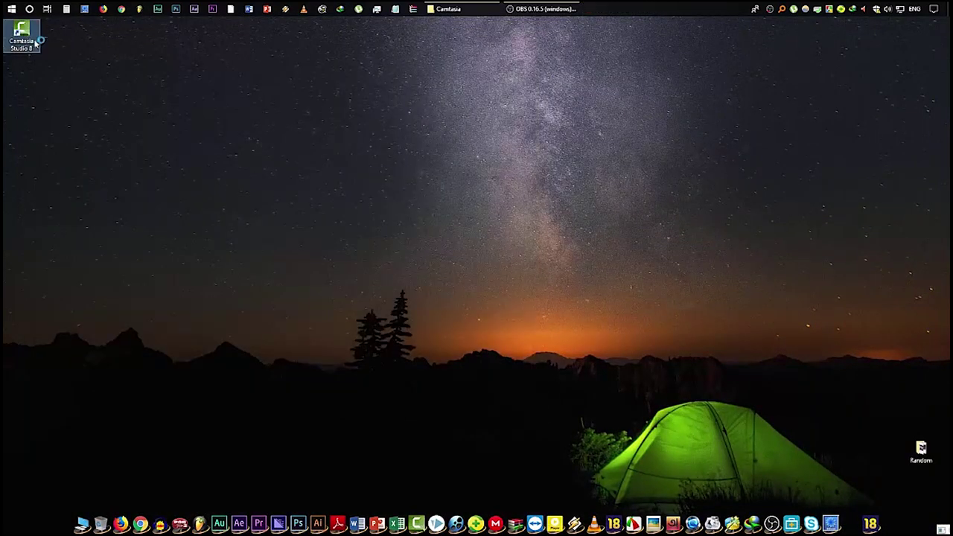
left_click(72, 90)
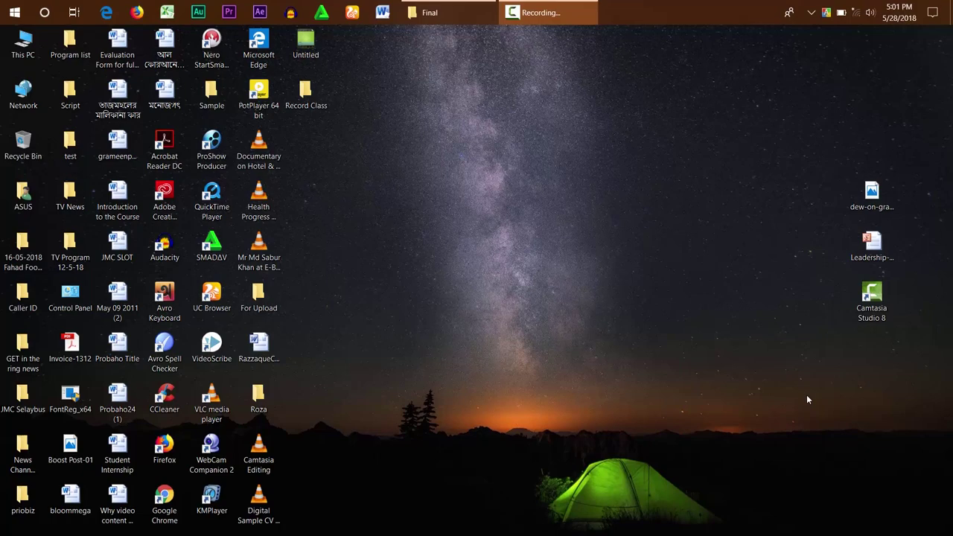
Open the Final folder and run the OBS-Studio-21.1.2-Full-Installer file
left_click(440, 12)
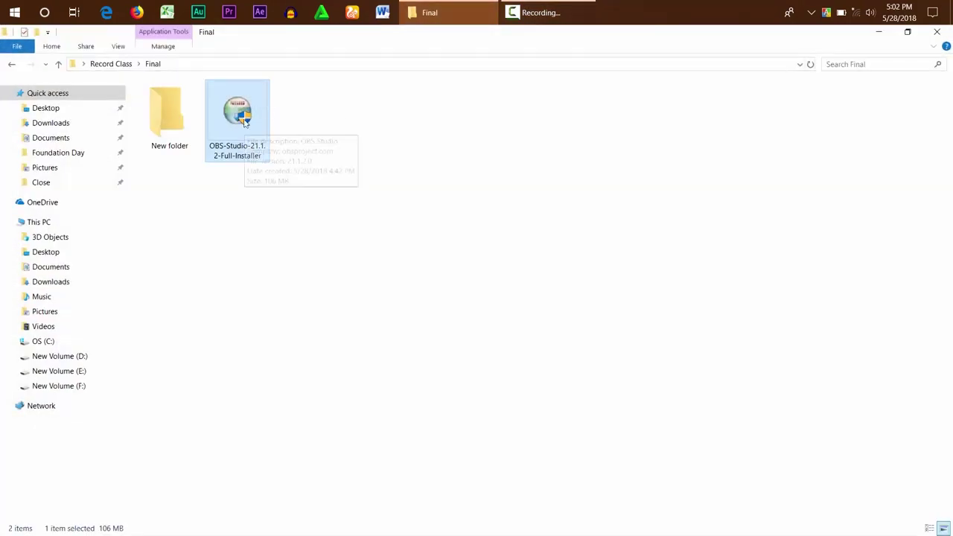
left_click(288, 195)
double_click(251, 142)
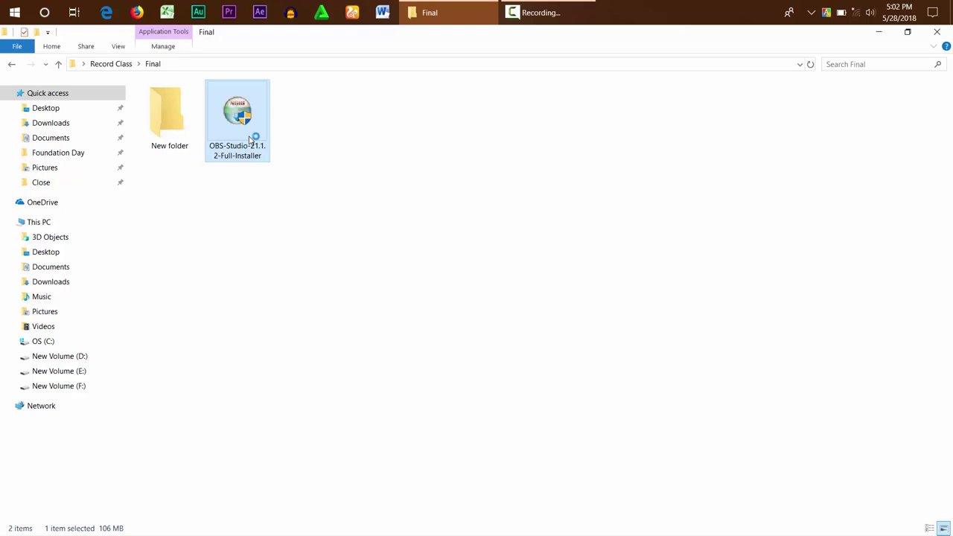
Accept the license agreement, install OBS Studio 21.1.2 with the default settings and finish the setup
left_click(555, 388)
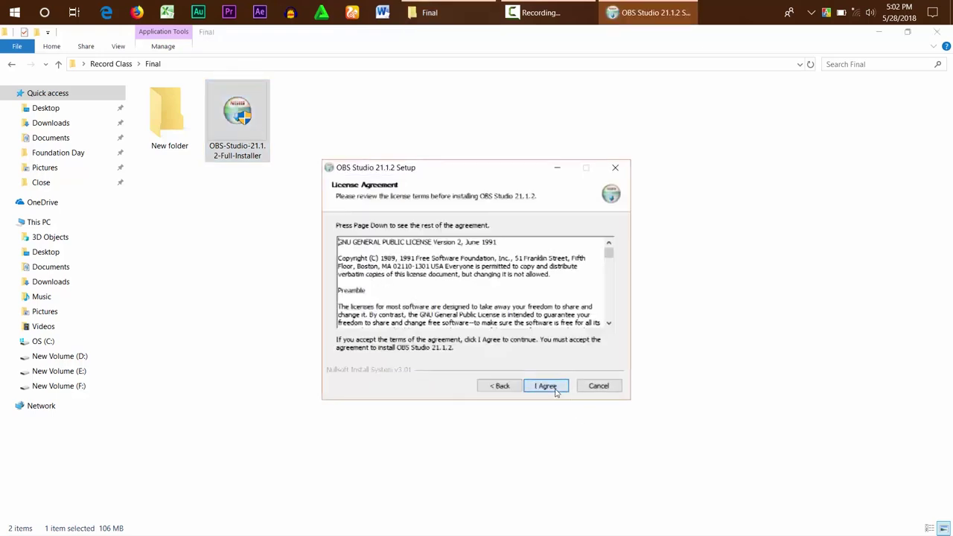
left_click(555, 387)
left_click(555, 387)
left_click(555, 387)
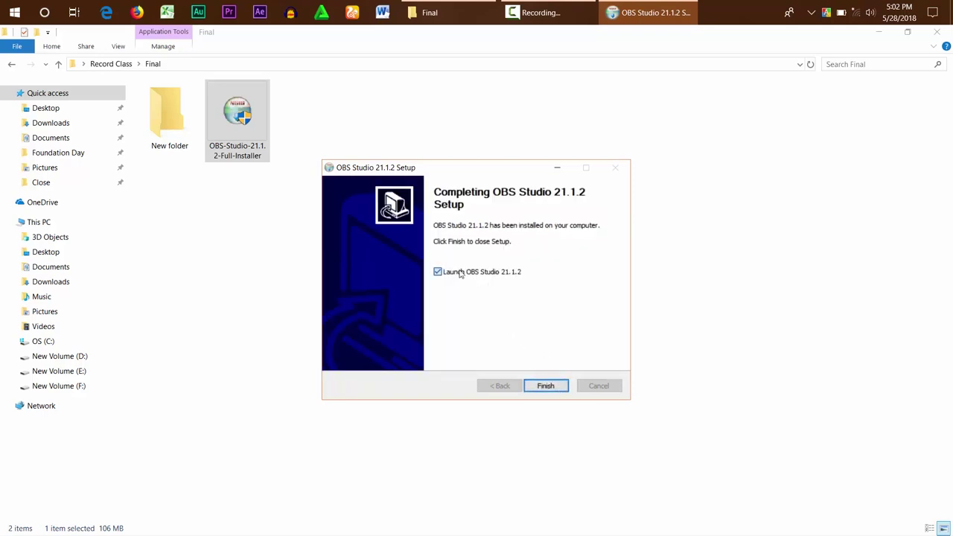
left_click(541, 386)
Show the desktop and move the OBS Studio shortcut directly below the Camtasia Studio 8 shortcut
key("super+d")
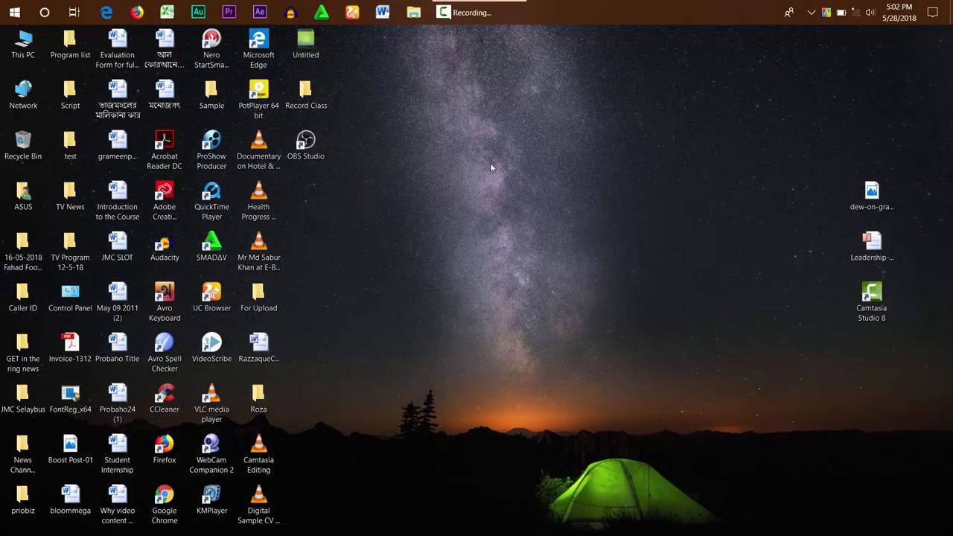
left_click_drag(312, 145, 881, 343)
left_click_drag(881, 343, 881, 344)
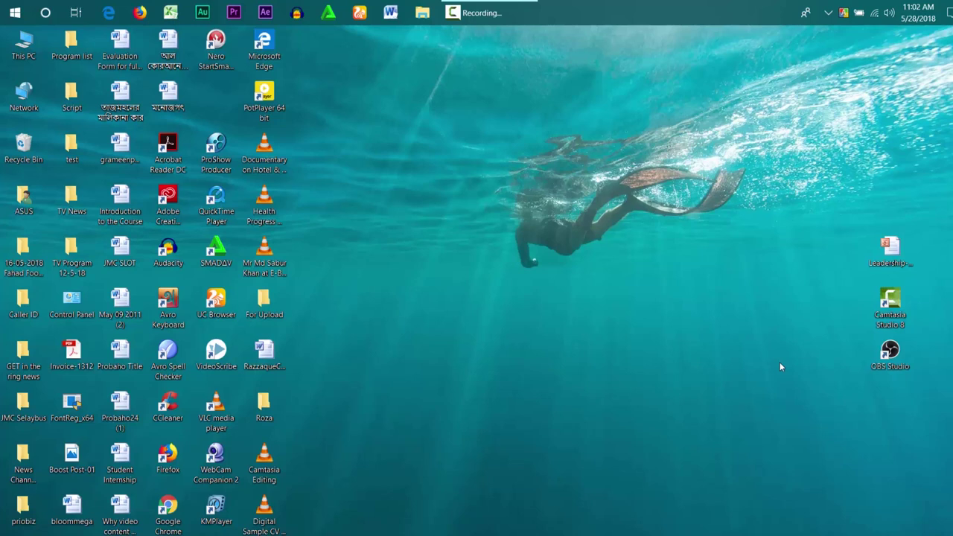
Launch OBS Studio and add a new Display Capture source with its default properties to Scene 1
double_click(894, 365)
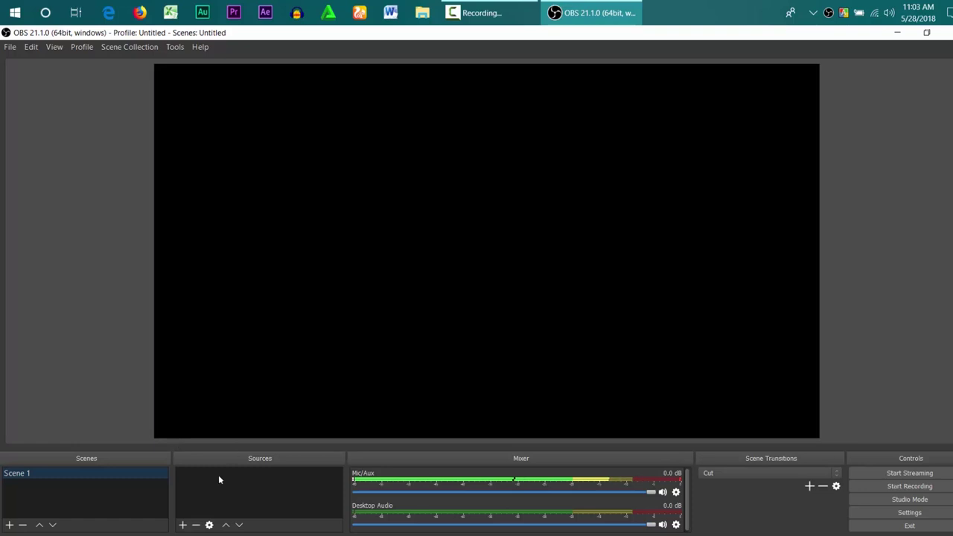
left_click(25, 474)
right_click(213, 481)
mouse_move(263, 405)
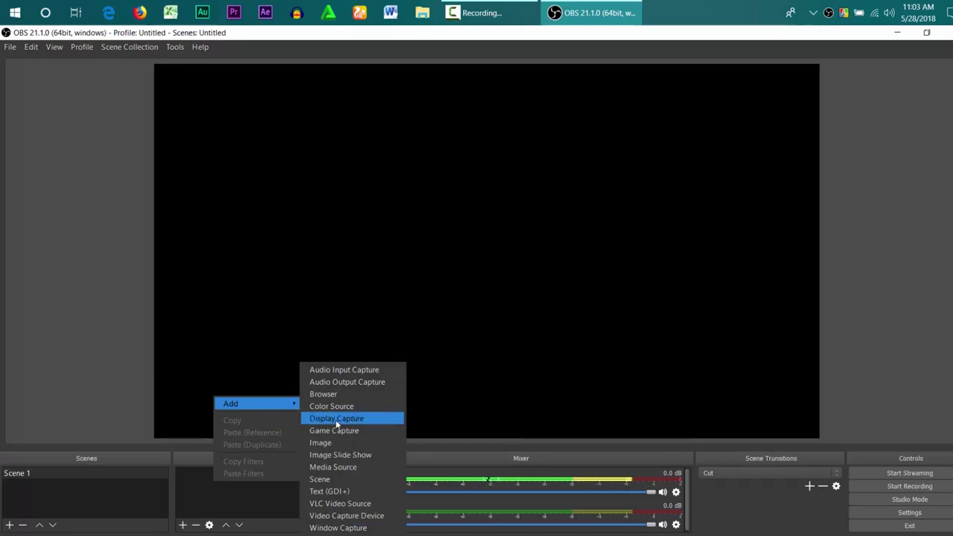
left_click(363, 418)
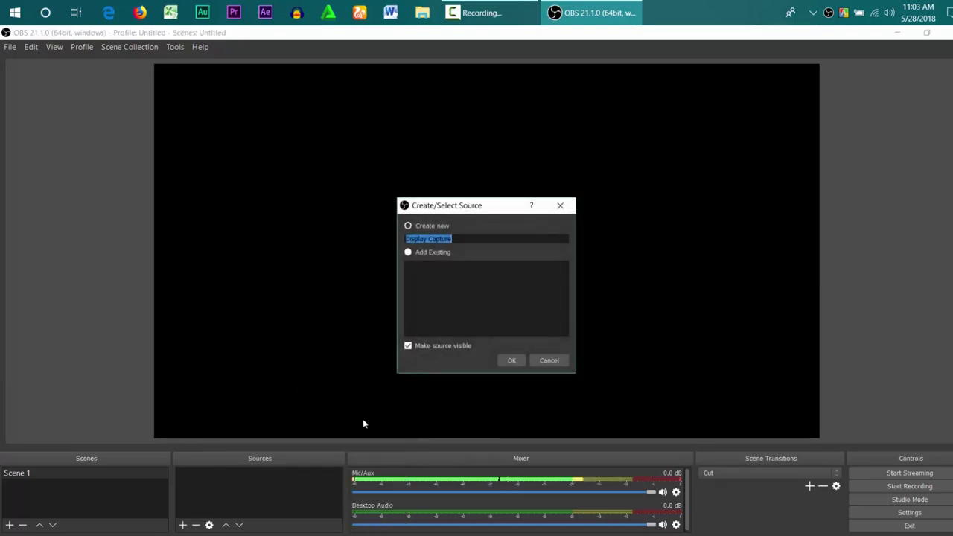
left_click(505, 362)
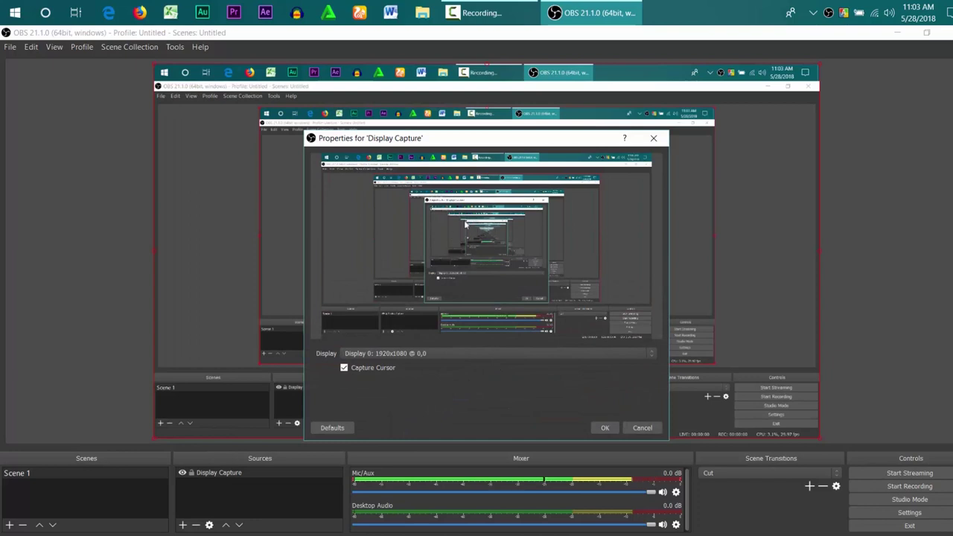
left_click(603, 427)
Add a second scene named Scene 2
left_click(30, 491)
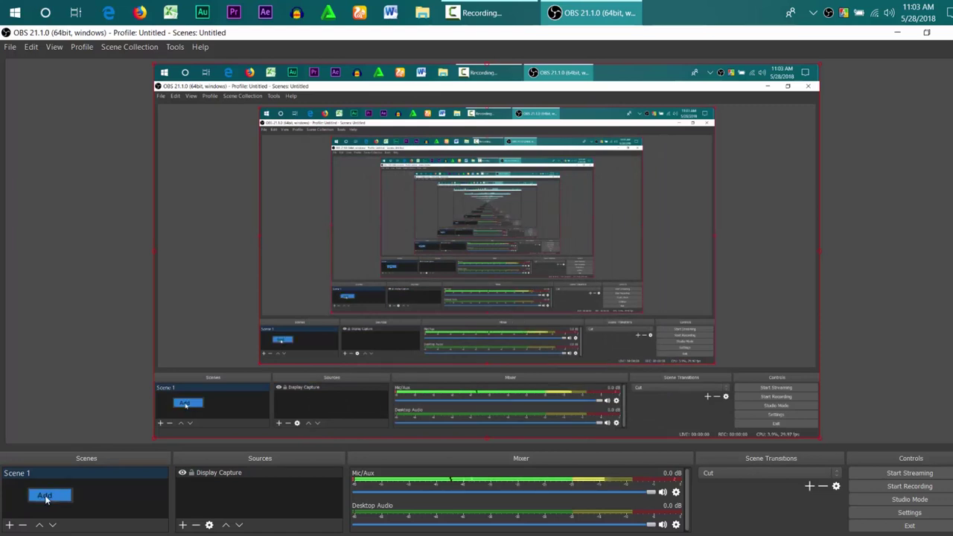
left_click(34, 496)
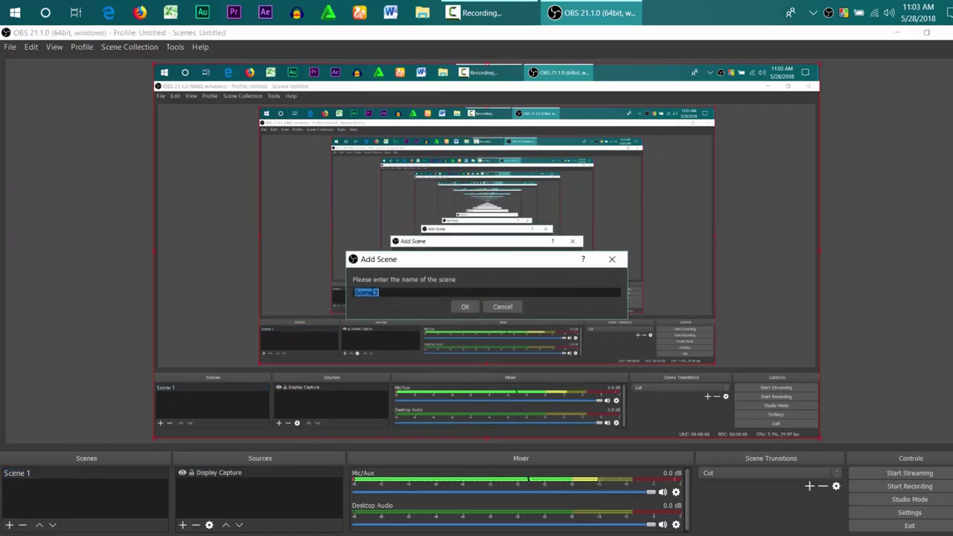
left_click(463, 307)
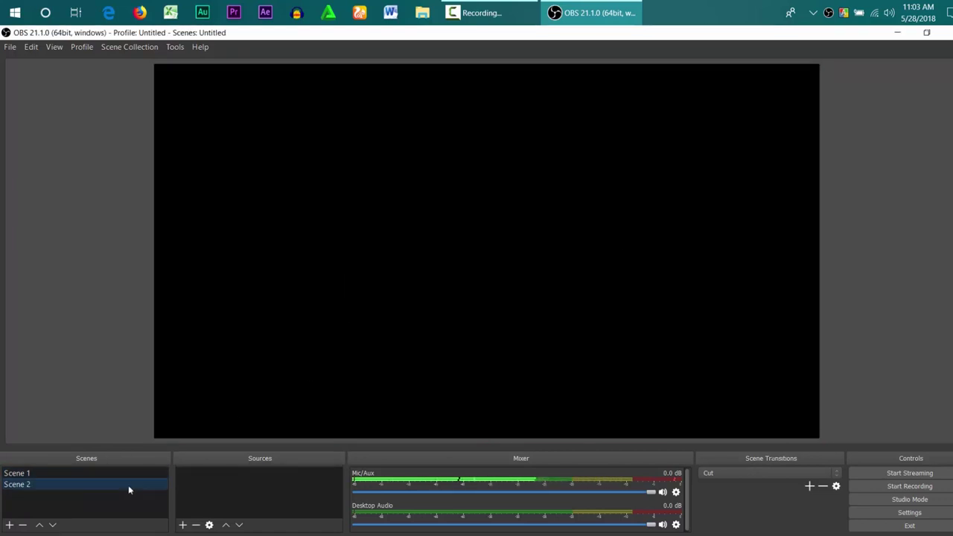
Add a Video Capture Device source using the USB2.0 HD UVC WebCam to Scene 2 and compare the two scenes
left_click(55, 475)
left_click(27, 486)
right_click(224, 480)
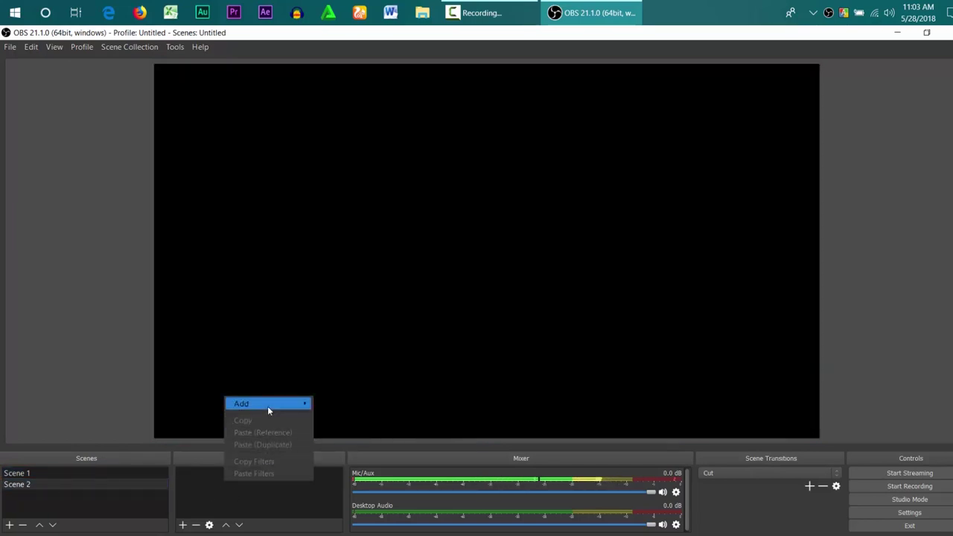
mouse_move(267, 405)
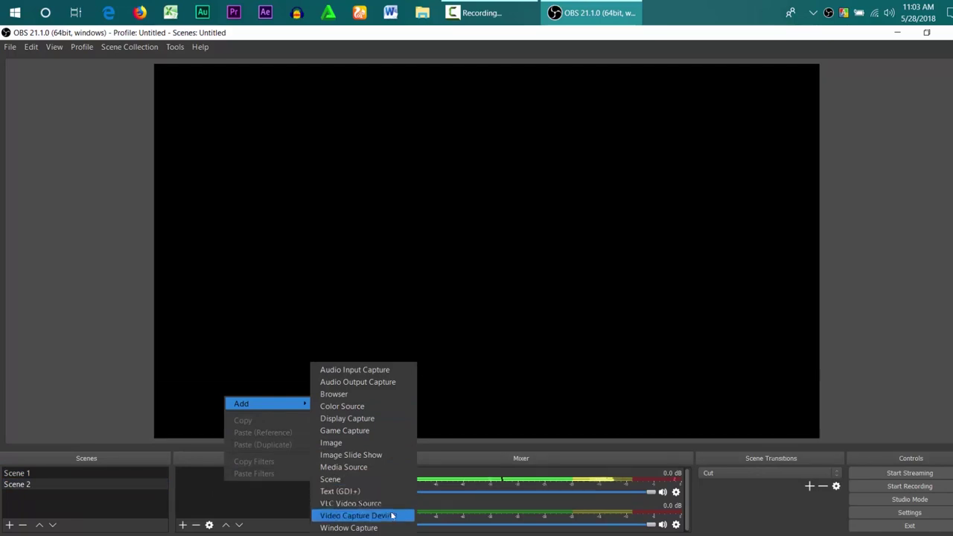
left_click(350, 516)
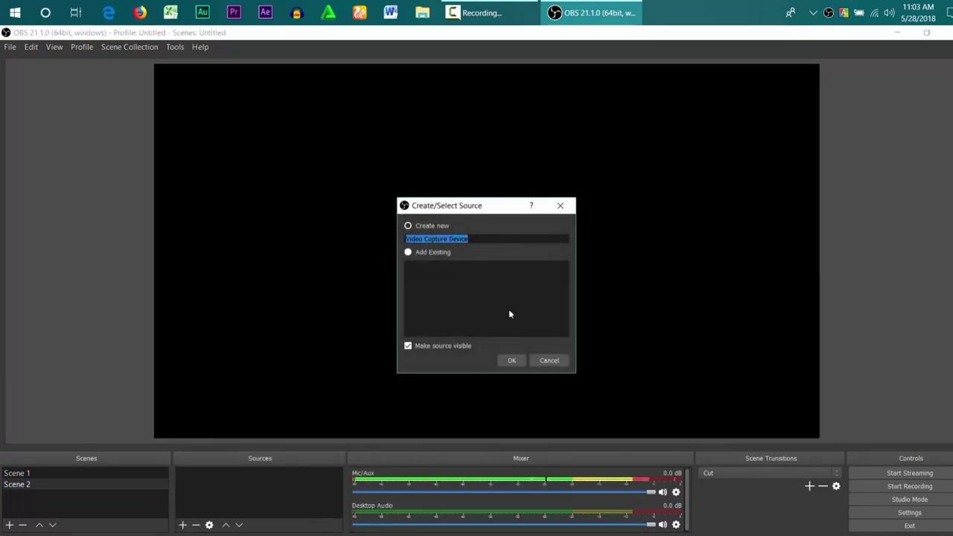
left_click(510, 360)
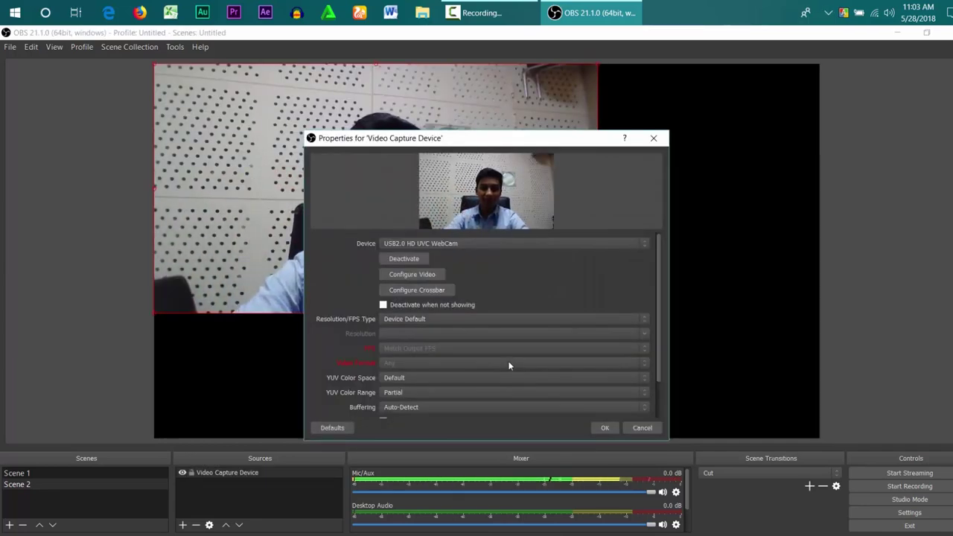
left_click(606, 428)
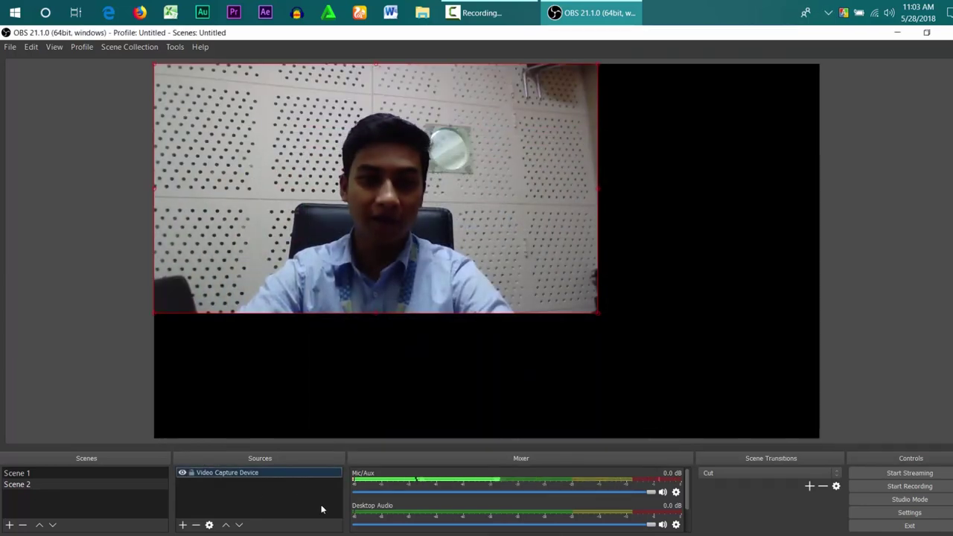
left_click(29, 474)
left_click(28, 485)
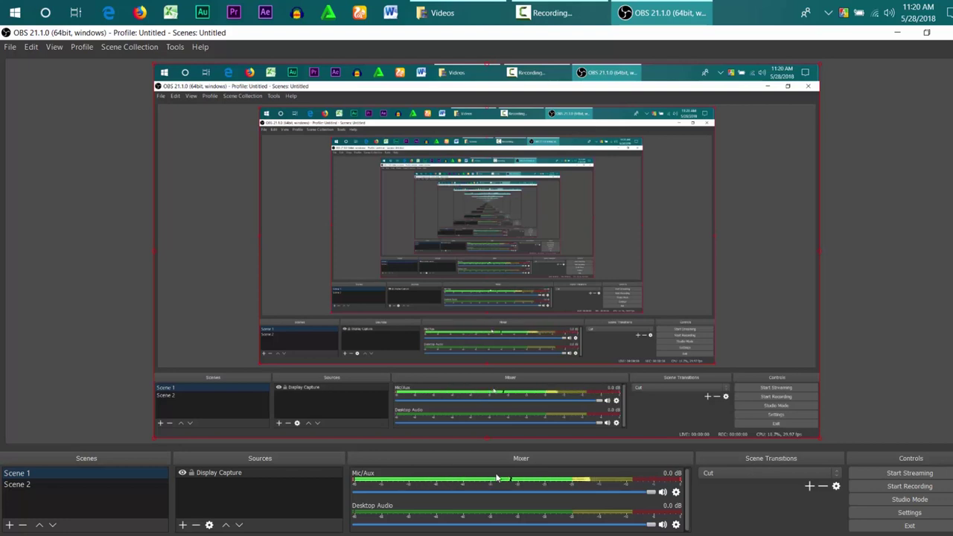
Set the Mic/Aux audio source's device to Microphone (Realtek High Definition Audio)
left_click(675, 493)
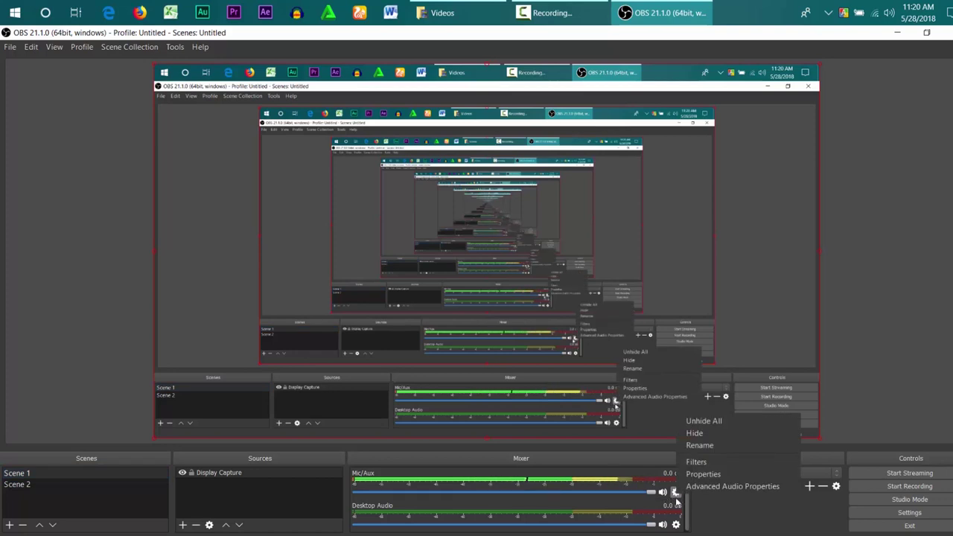
left_click(696, 475)
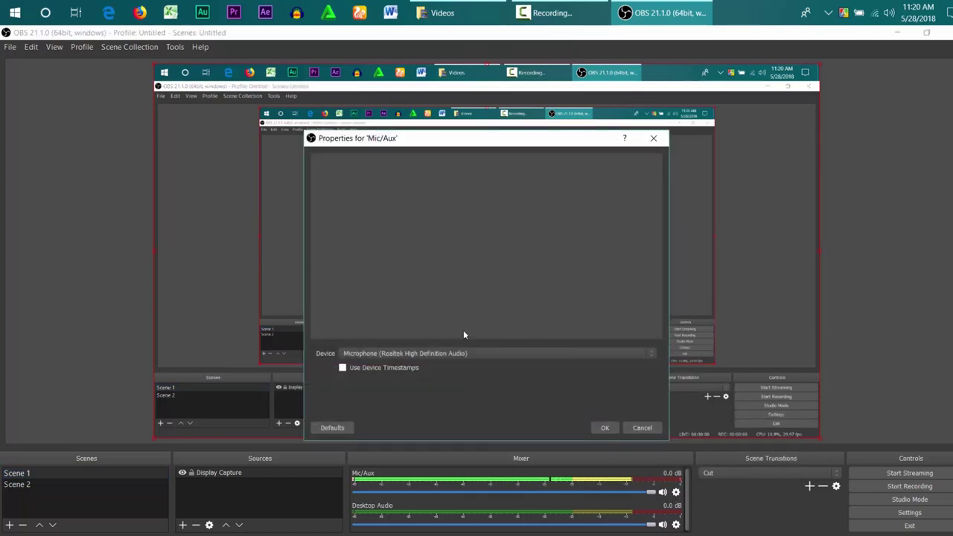
left_click(383, 355)
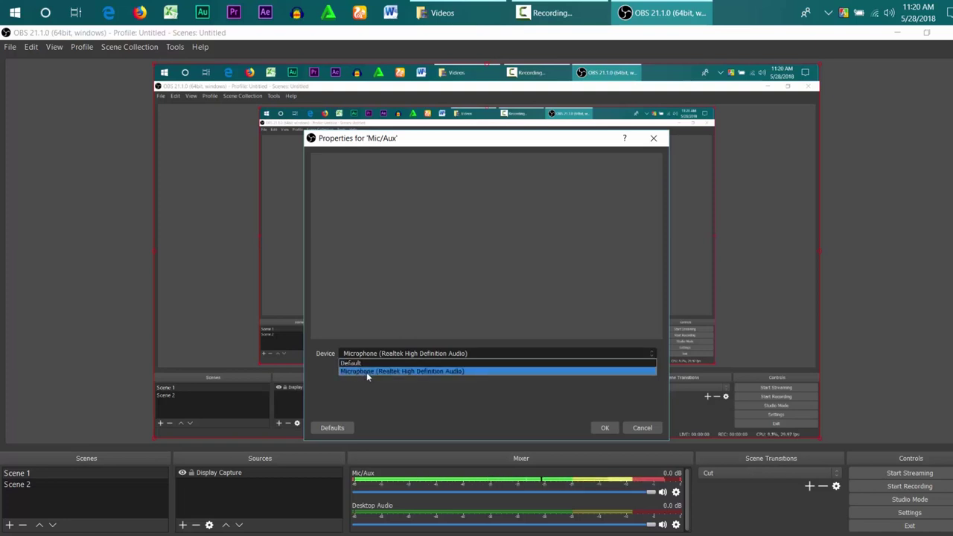
left_click(372, 373)
left_click(604, 428)
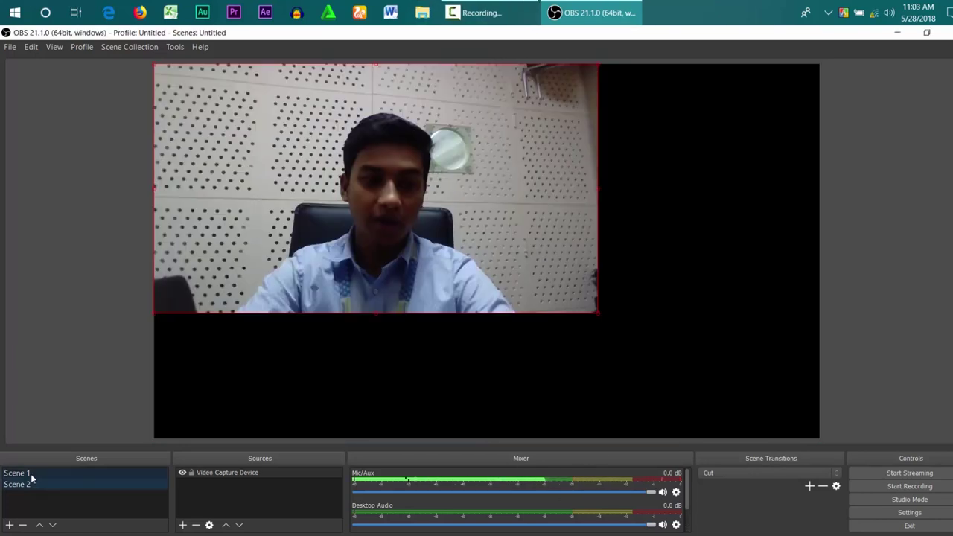
Set the scene-switching hotkeys to 1 for Scene 1 and 2 for Scene 2
left_click(31, 475)
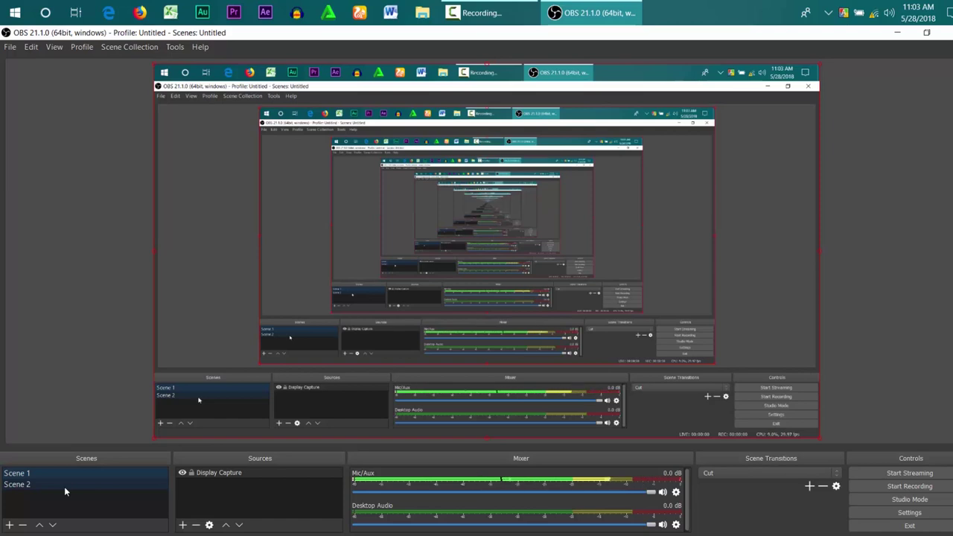
left_click(907, 513)
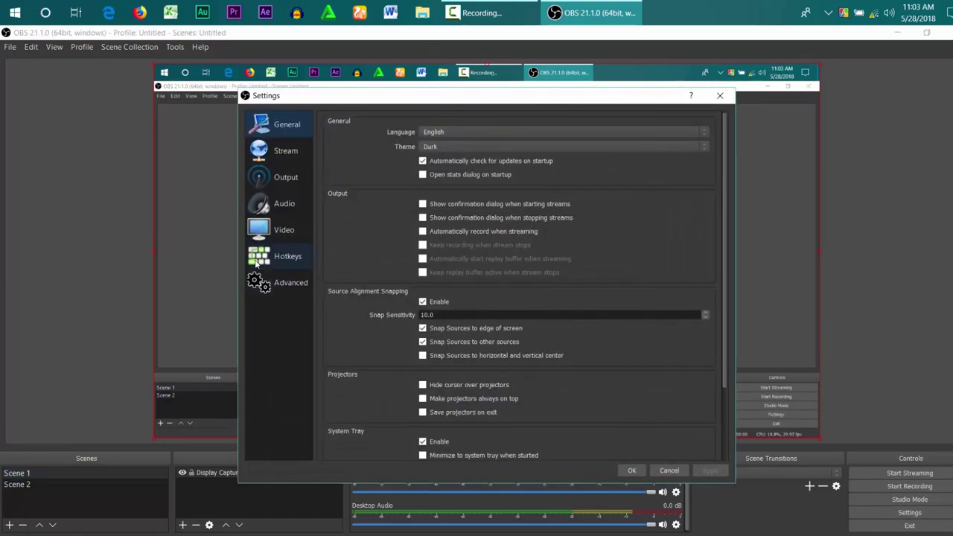
left_click(286, 259)
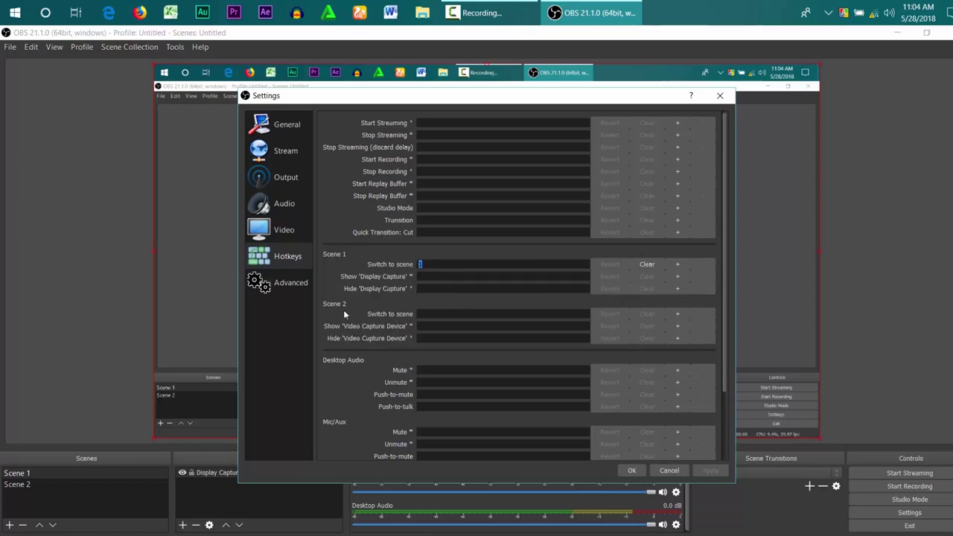
key("2")
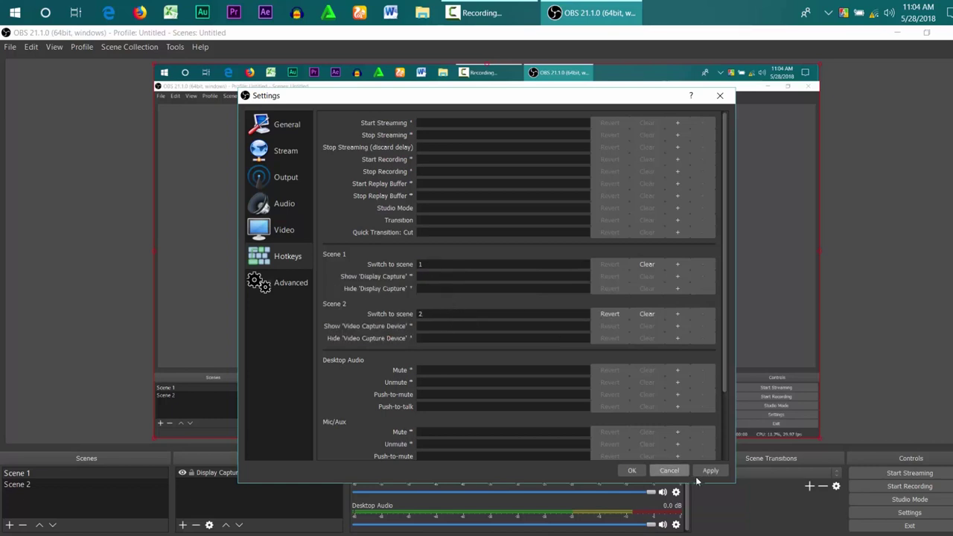
left_click(631, 470)
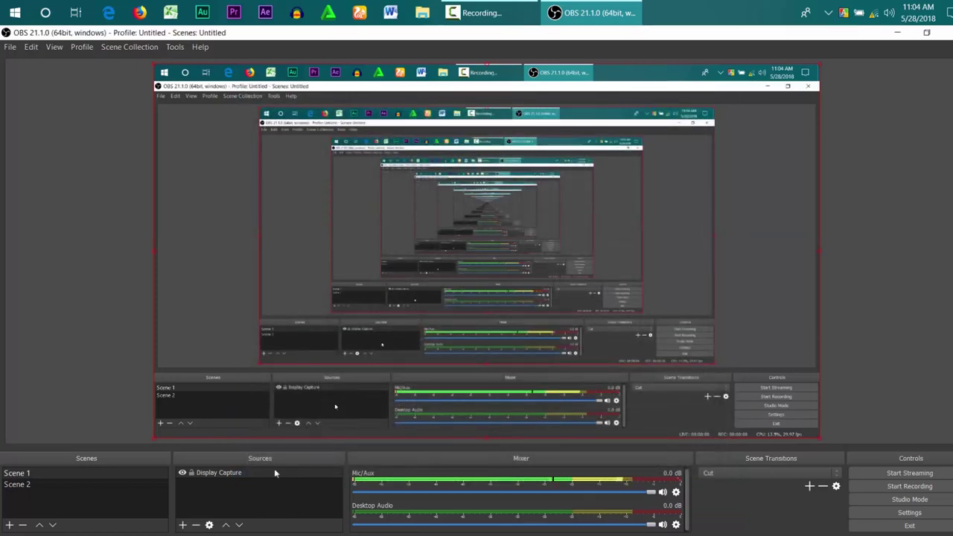
Switch to Scene 2 and enlarge the webcam source to fill the whole canvas
key("ctrl+2")
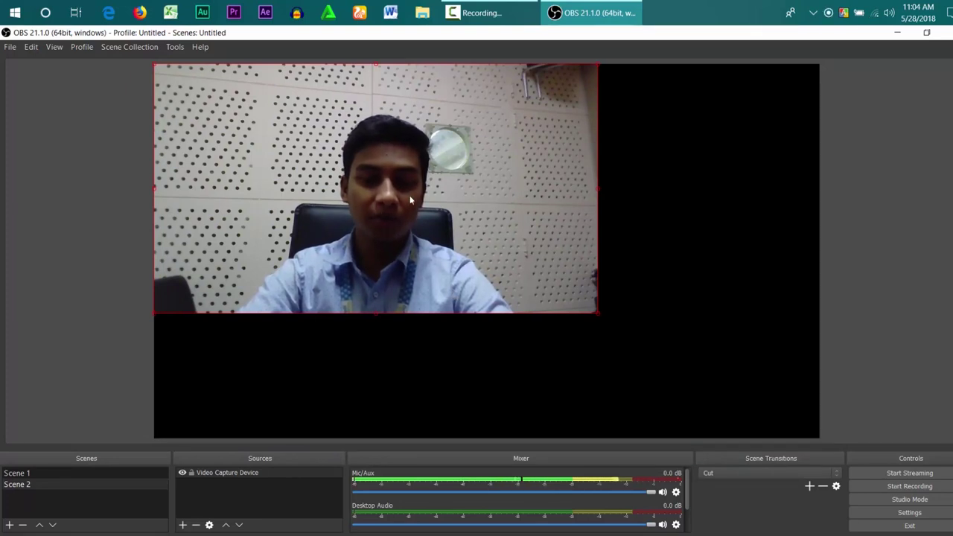
left_click_drag(597, 312, 792, 435)
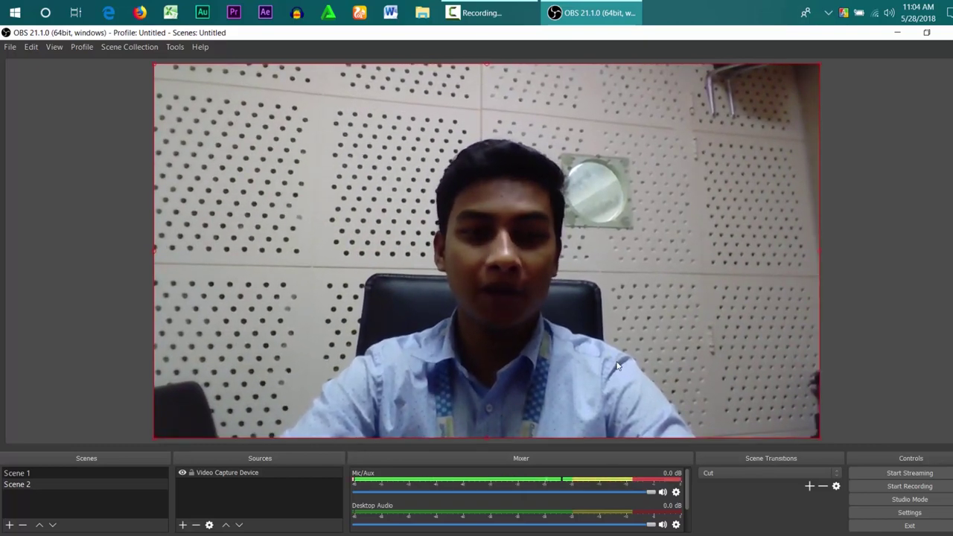
Test switching back and forth between Scene 1 and Scene 2, and briefly view the scenes in Studio Mode
key("Up")
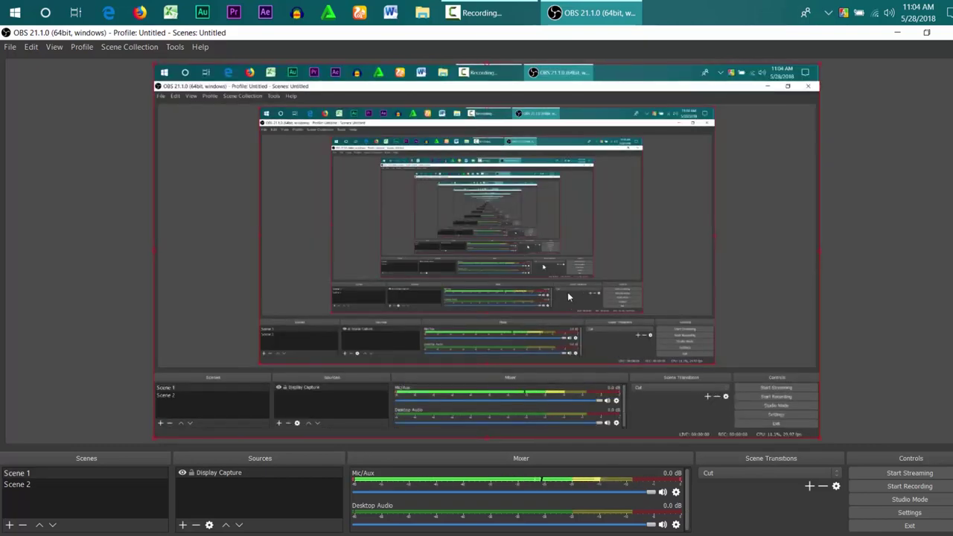
key("Down")
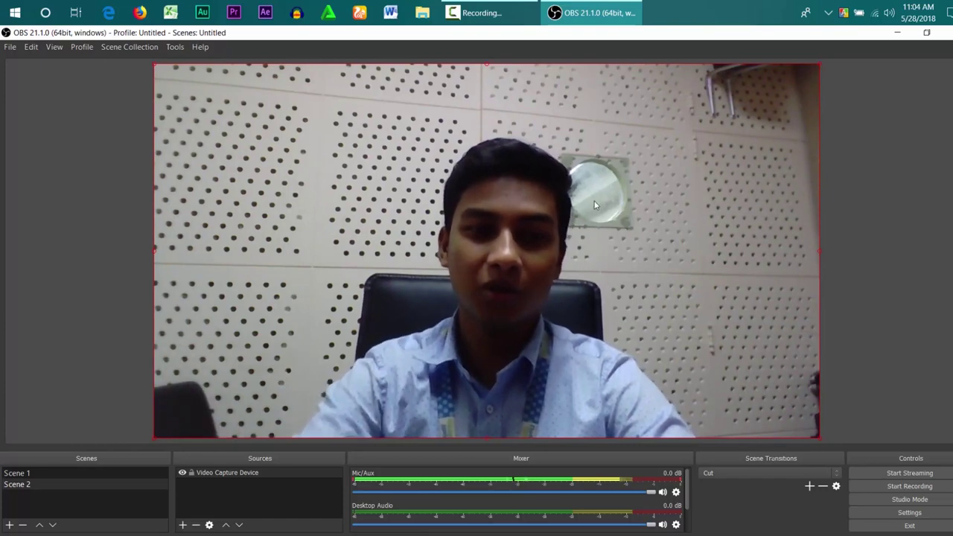
key("Up")
key("Down")
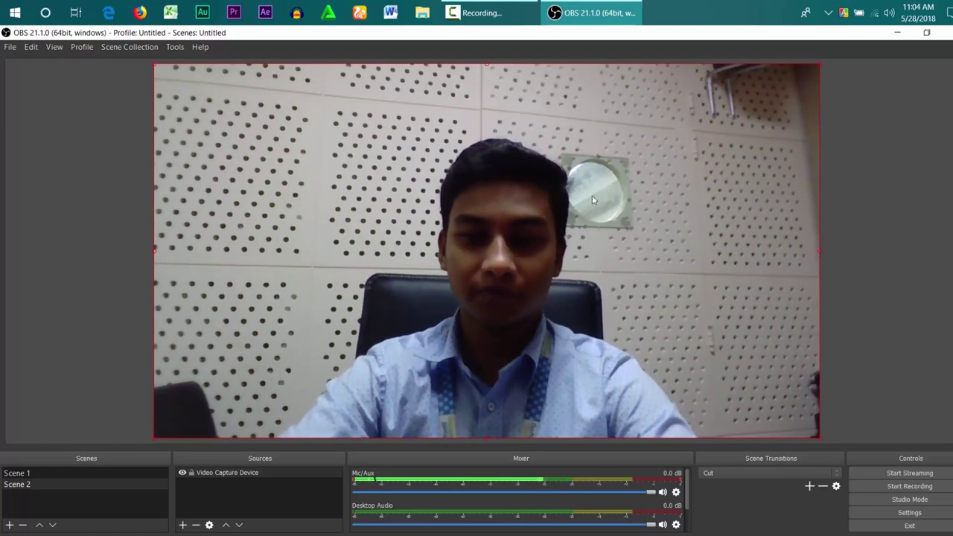
left_click(909, 499)
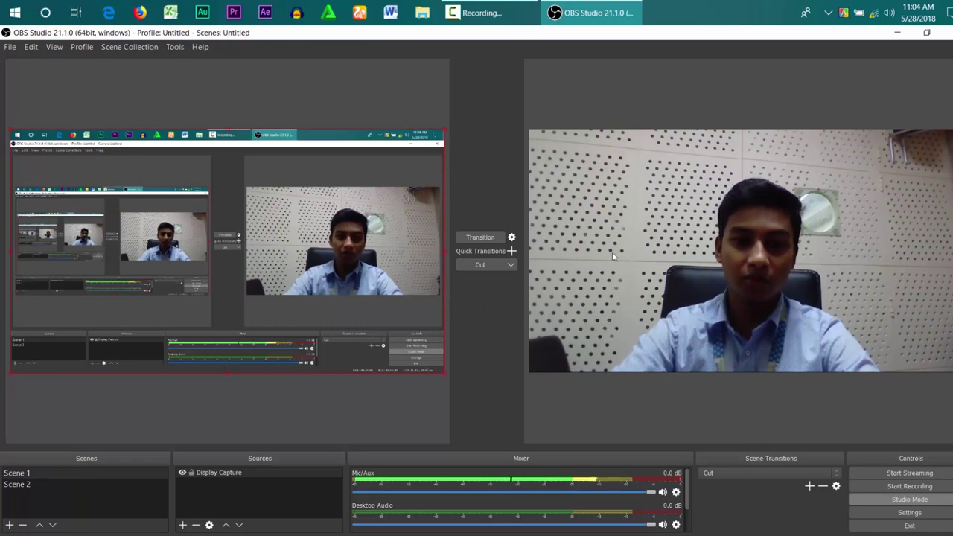
left_click(924, 505)
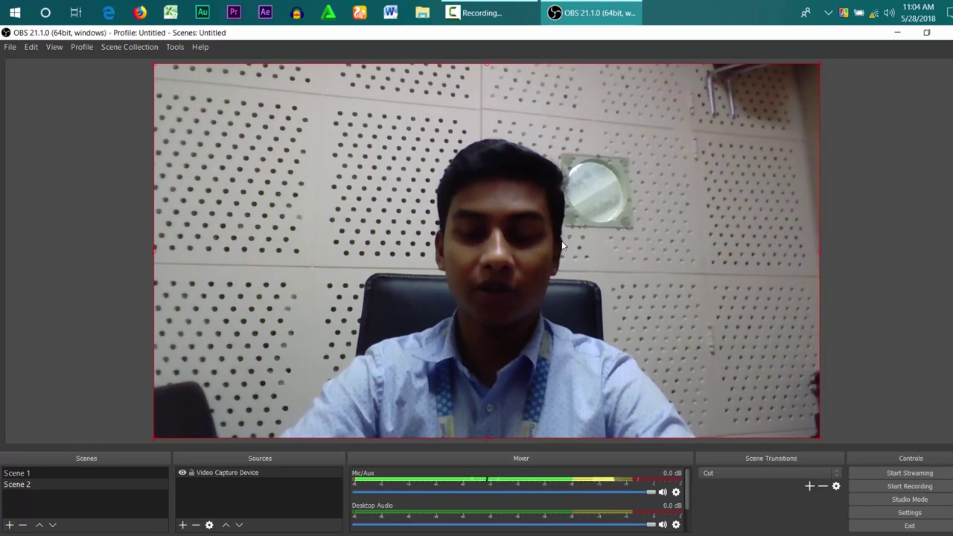
Review the audio and video settings, and choose 1920x1080 as the output (scaled) resolution
left_click(925, 513)
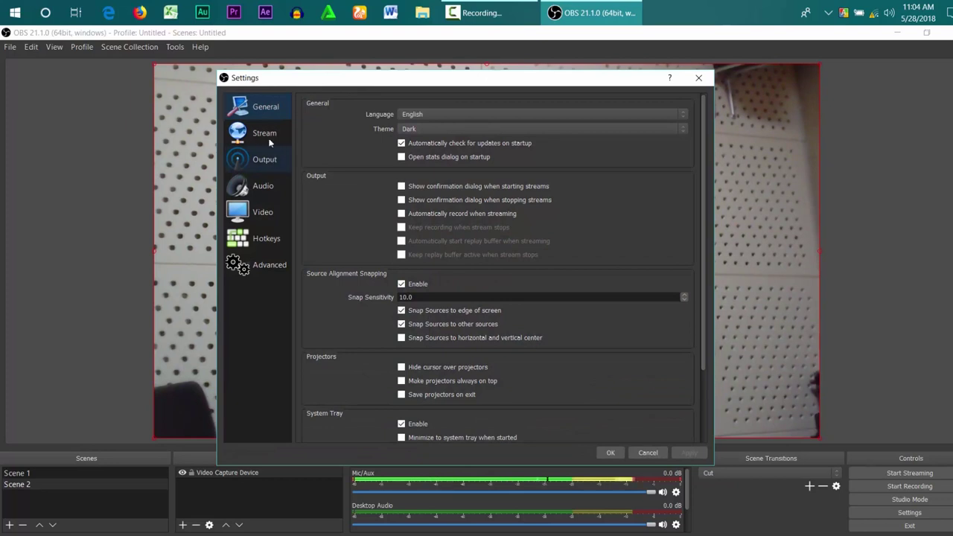
left_click(266, 159)
left_click(265, 186)
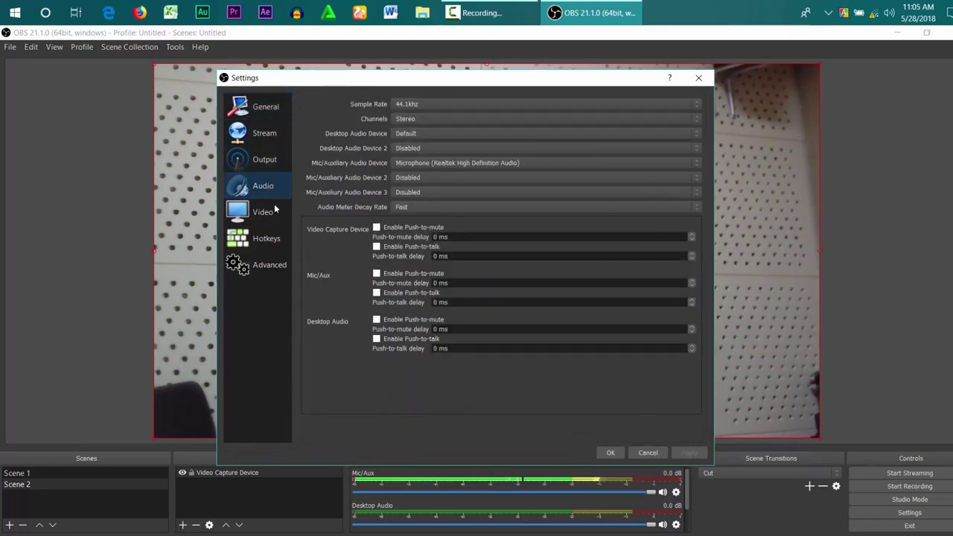
left_click(277, 212)
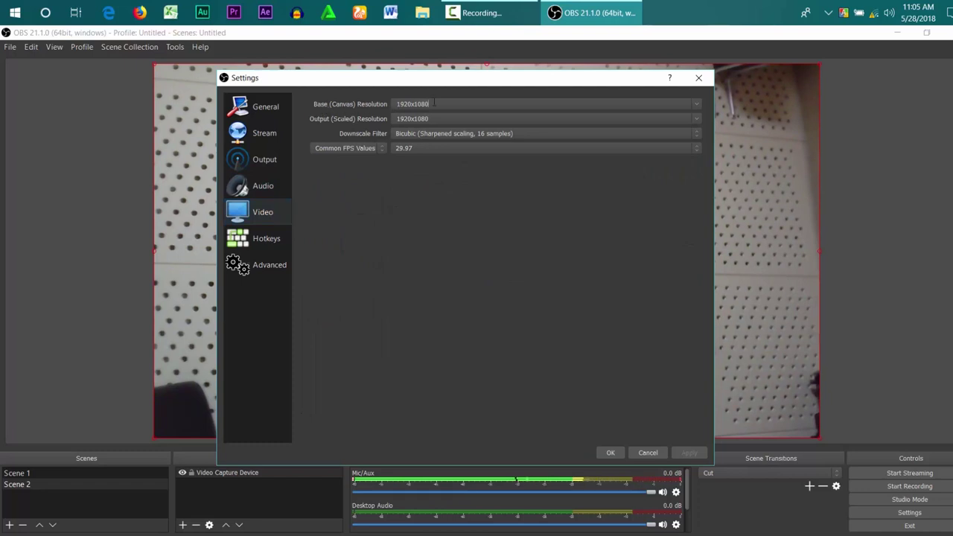
left_click(697, 104)
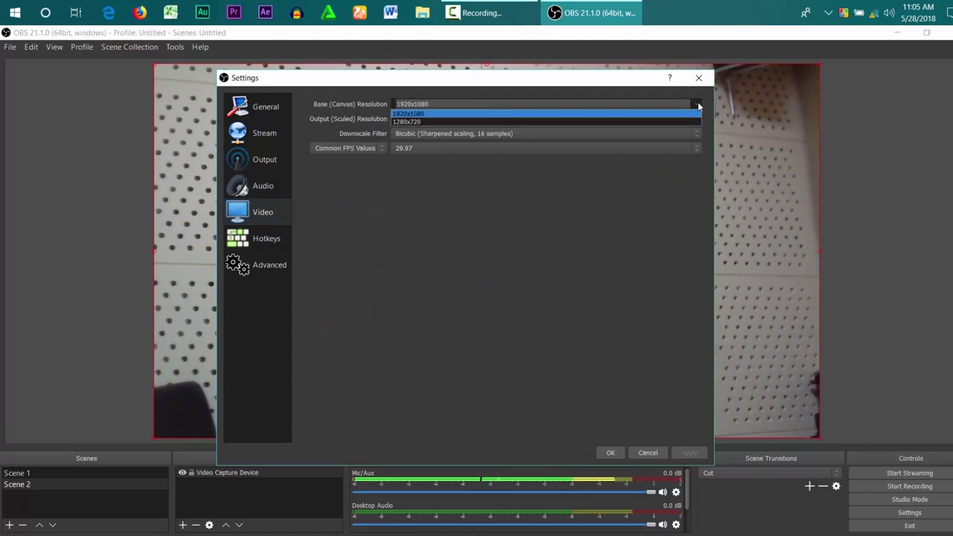
left_click(699, 106)
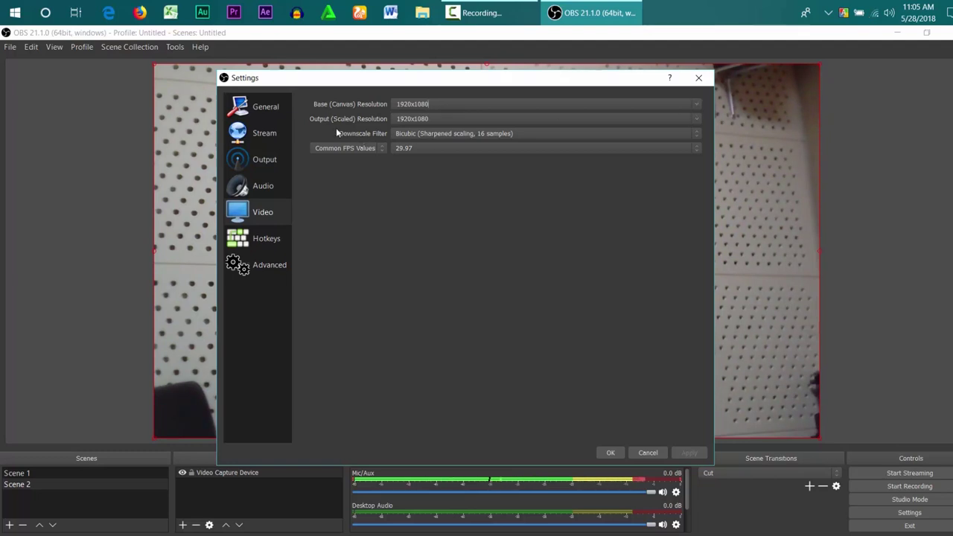
left_click(699, 120)
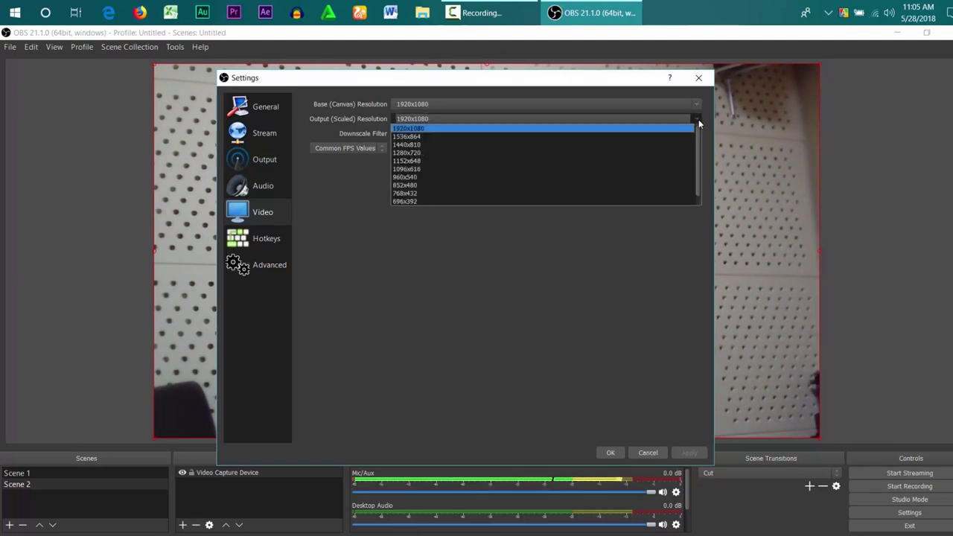
left_click(323, 108)
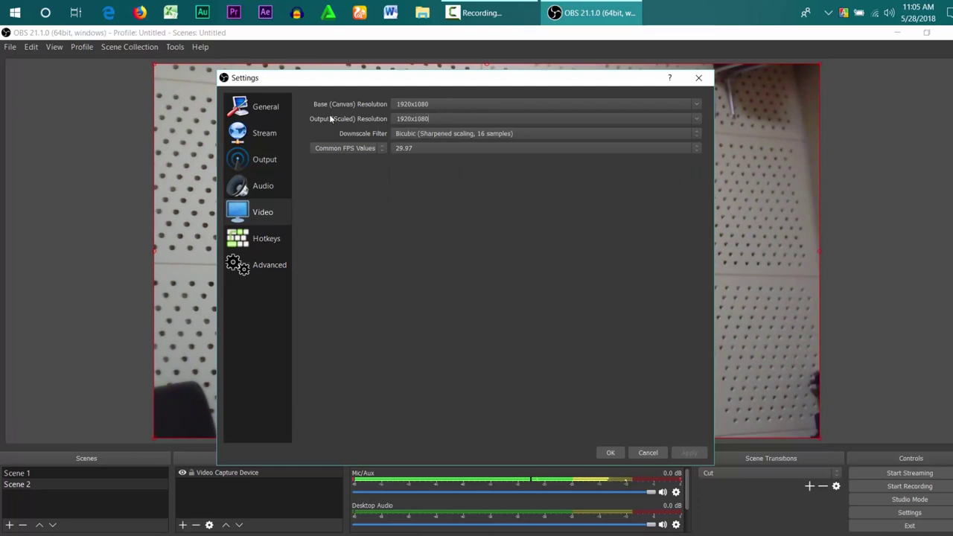
left_click(696, 118)
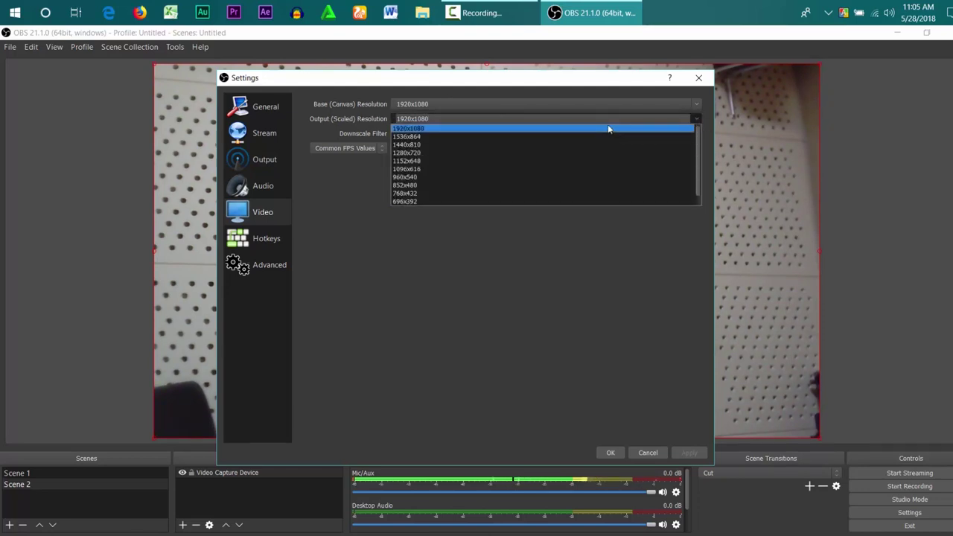
left_click(608, 129)
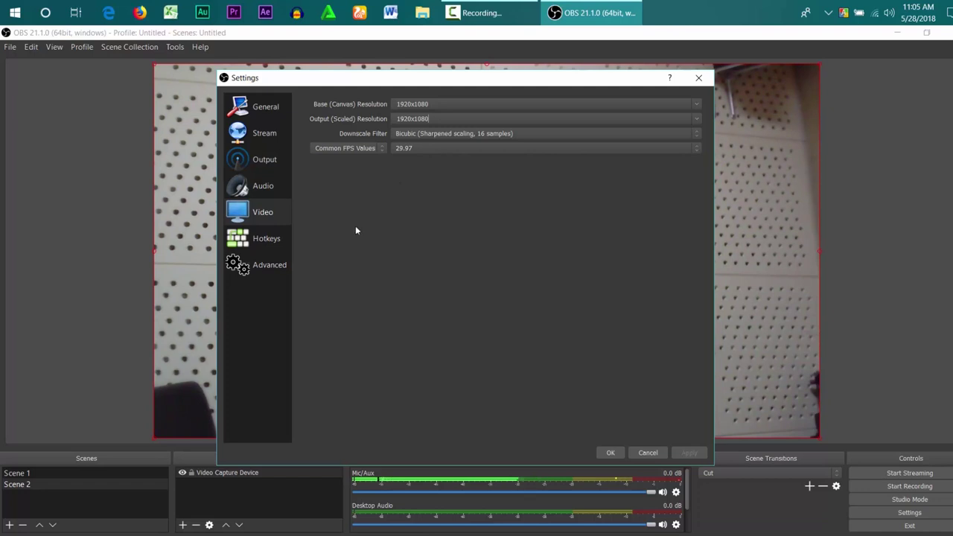
Set the recording path in the output settings to the Videos folder and save the settings
left_click(266, 161)
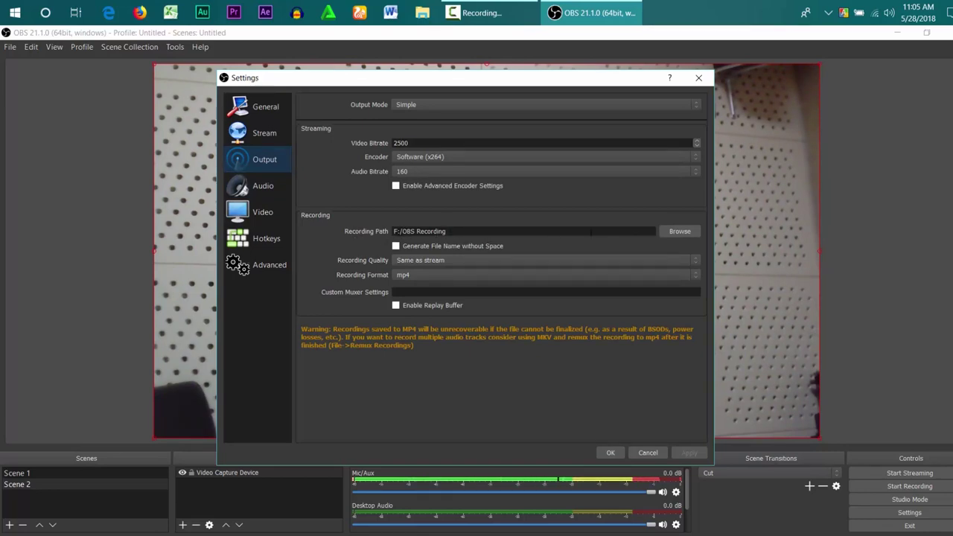
left_click(673, 232)
scroll(324, 207, "up", 1)
scroll(325, 207, "down", 2)
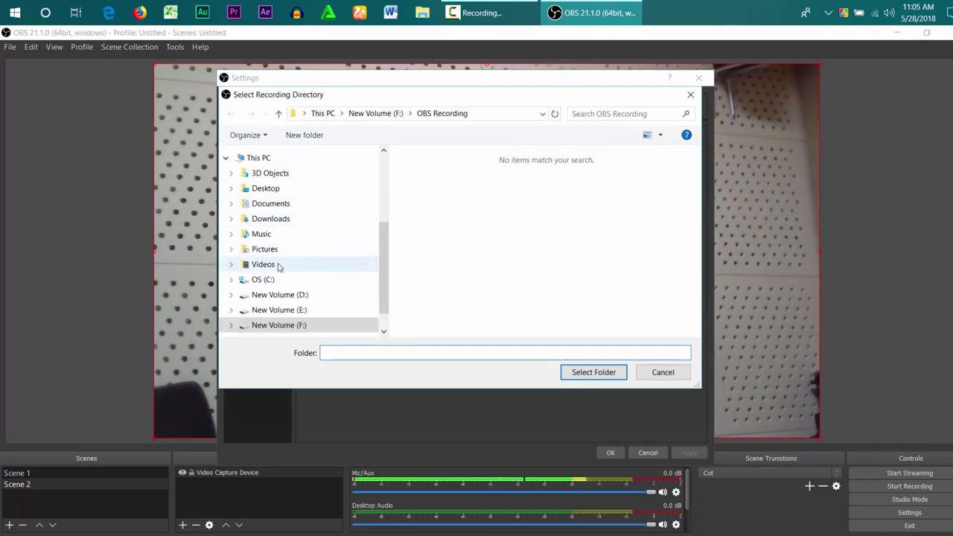
left_click(272, 266)
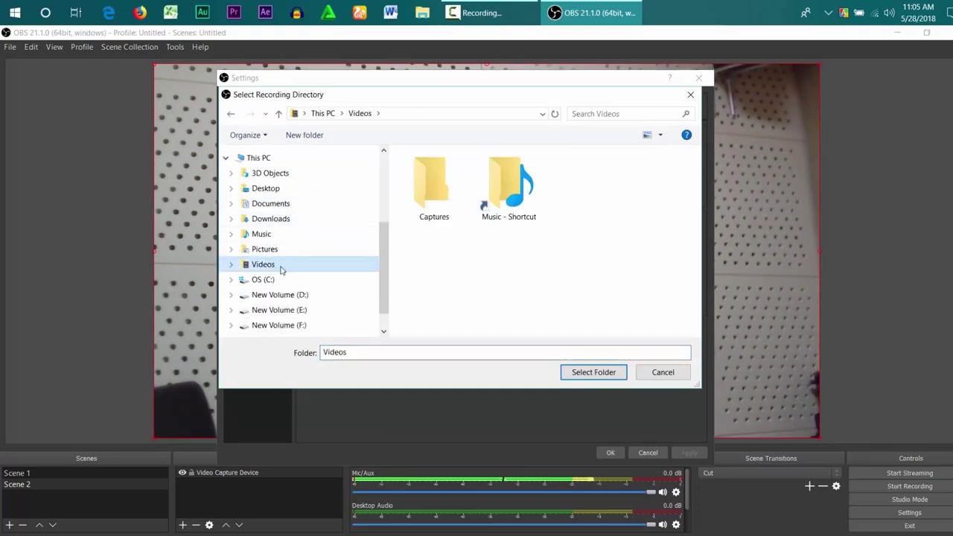
left_click(589, 372)
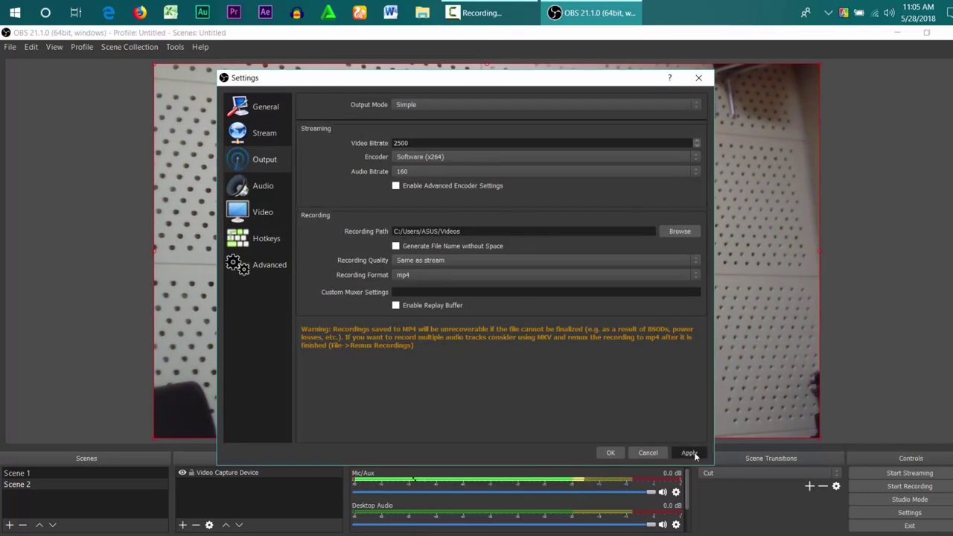
left_click(611, 453)
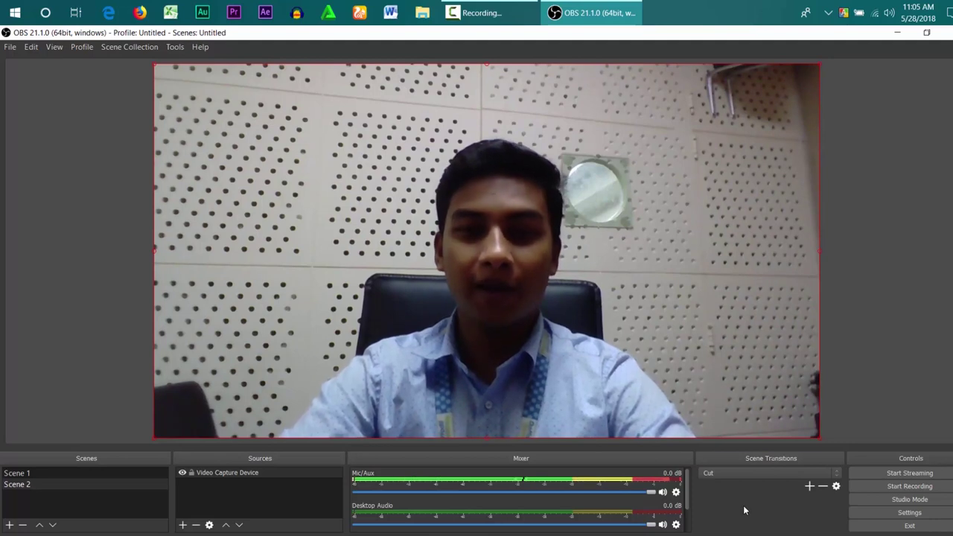
Start recording with Scene 2 active and minimize the OBS window to reveal the desktop
key("Up")
key("Down")
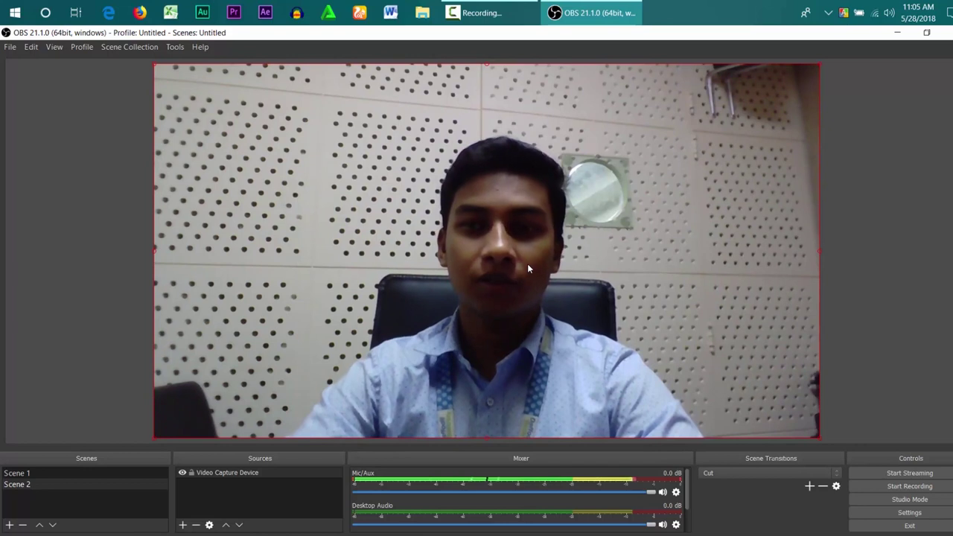
left_click(921, 488)
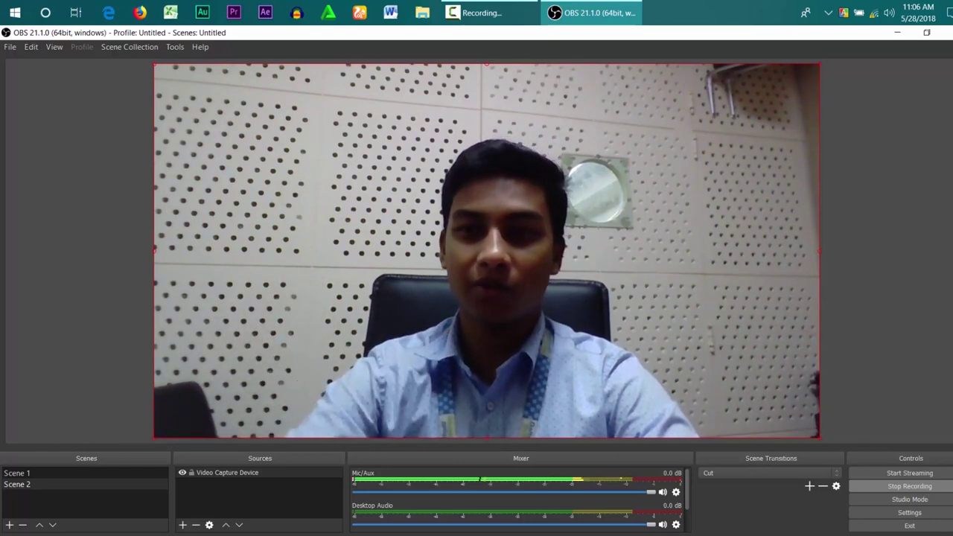
left_click(899, 33)
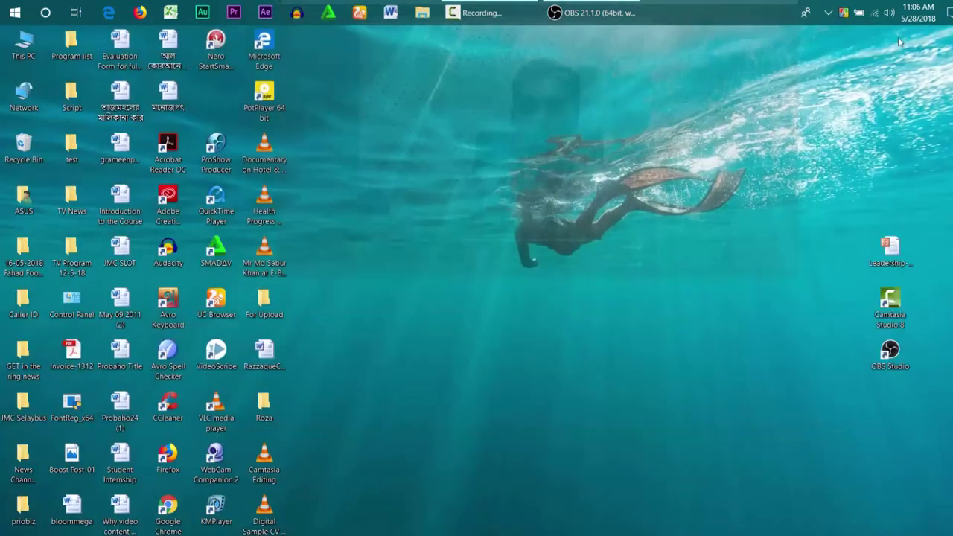
left_click(675, 147)
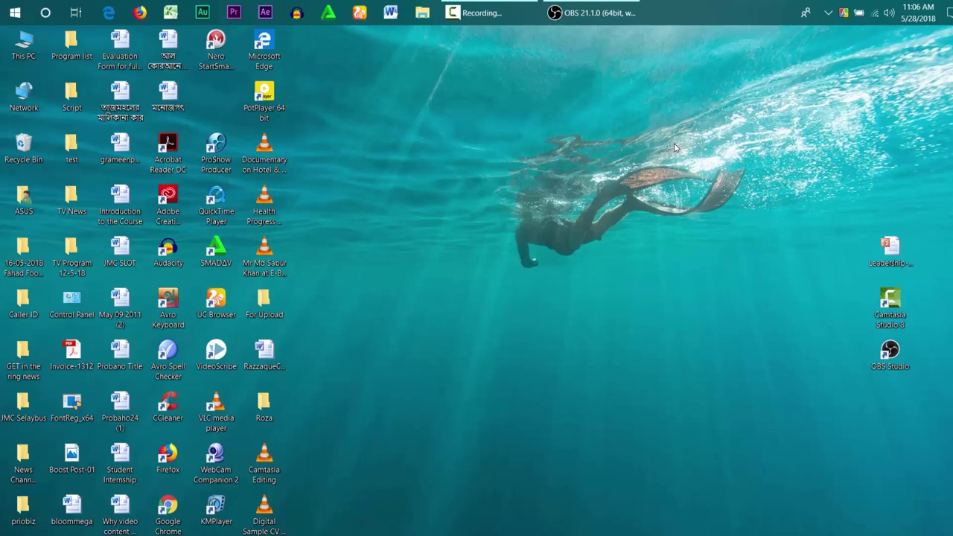
Open the Leadership presentation from the desktop in PowerPoint and dismiss the Office activation wizard
double_click(890, 250)
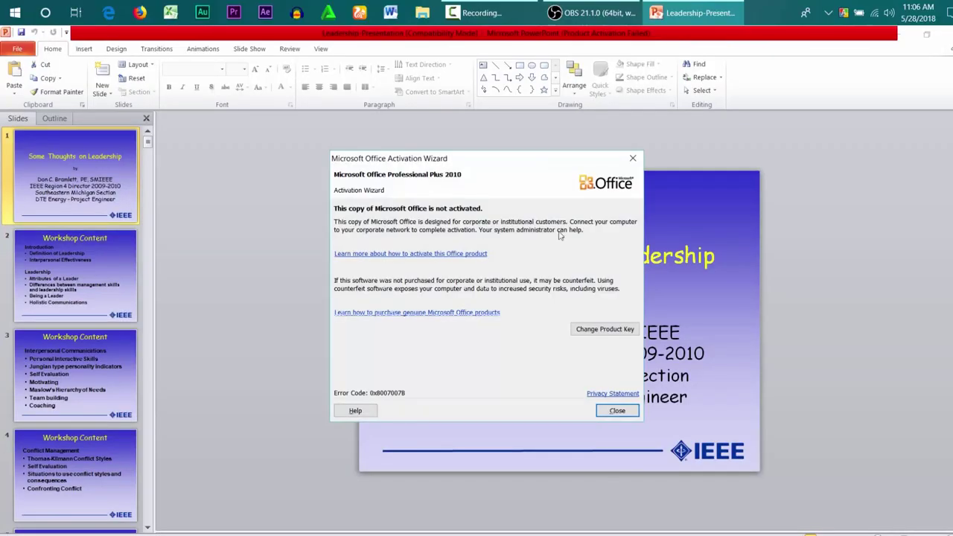
left_click(634, 158)
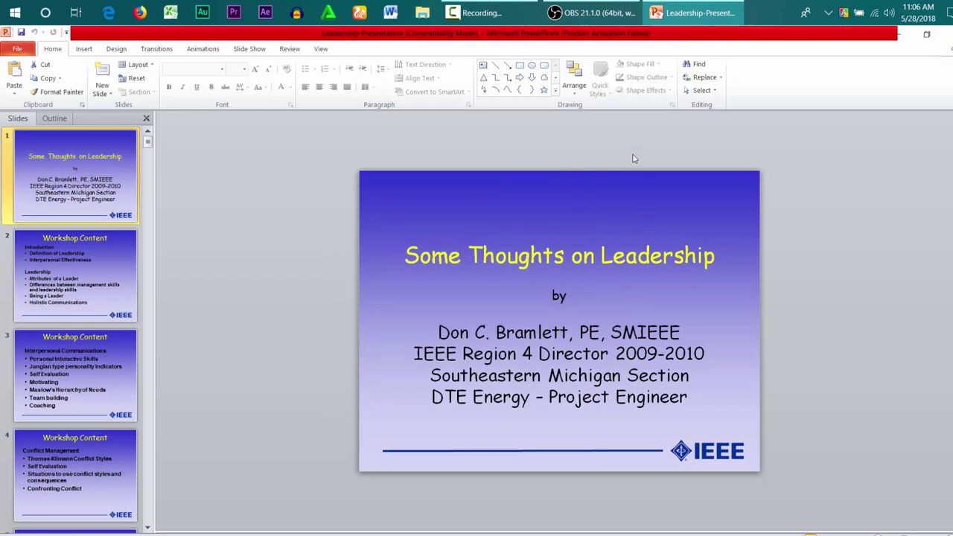
left_click(863, 535)
left_click(522, 224)
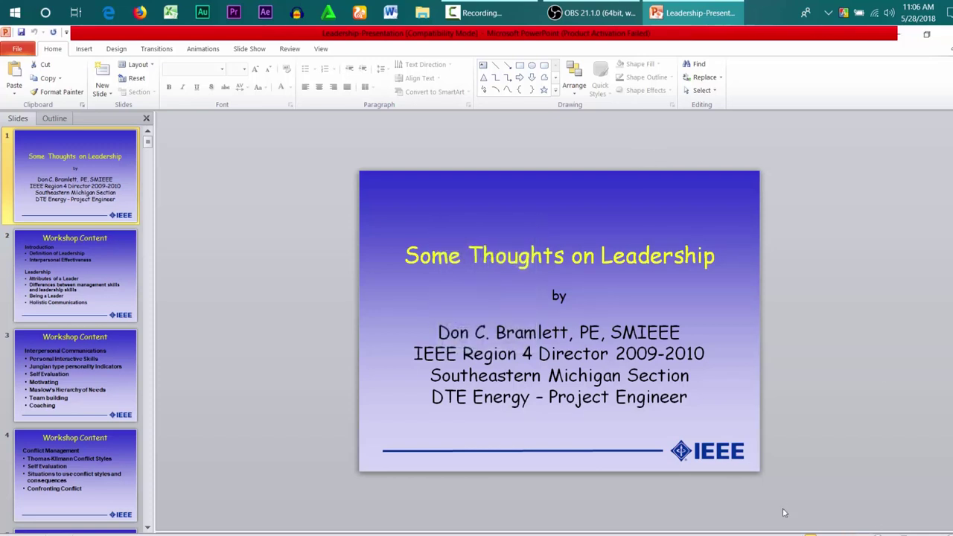